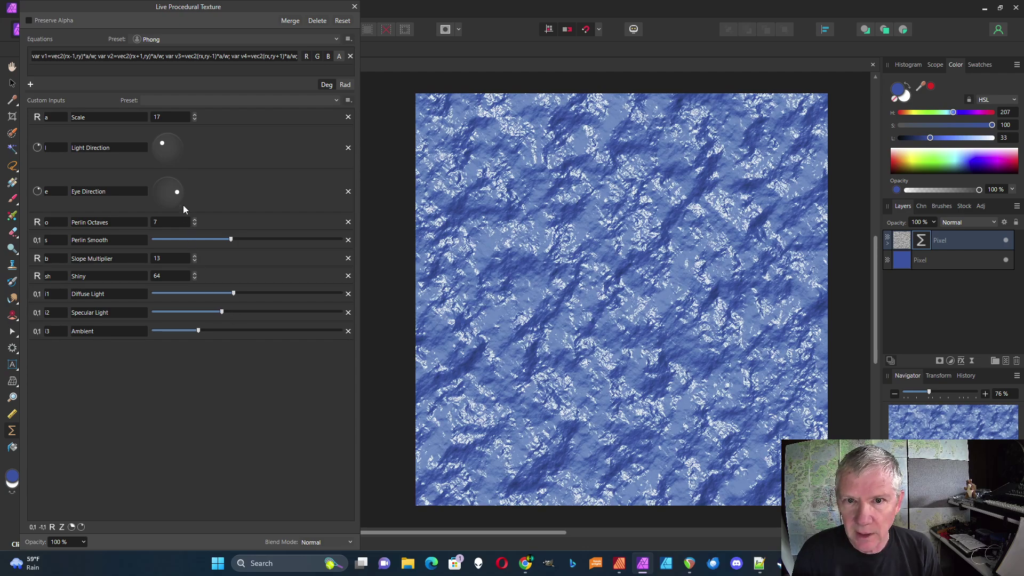
Step: Shift the Phong texture's Light Direction and Eye Direction slightly and lower Shiny to 17
{"action": "mouse_move", "coordinate": [162, 143]}
{"action": "left_mouse_down"}
{"action": "mouse_move", "coordinate": [175, 144]}
{"action": "mouse_move", "coordinate": [161, 141]}
{"action": "left_mouse_up"}
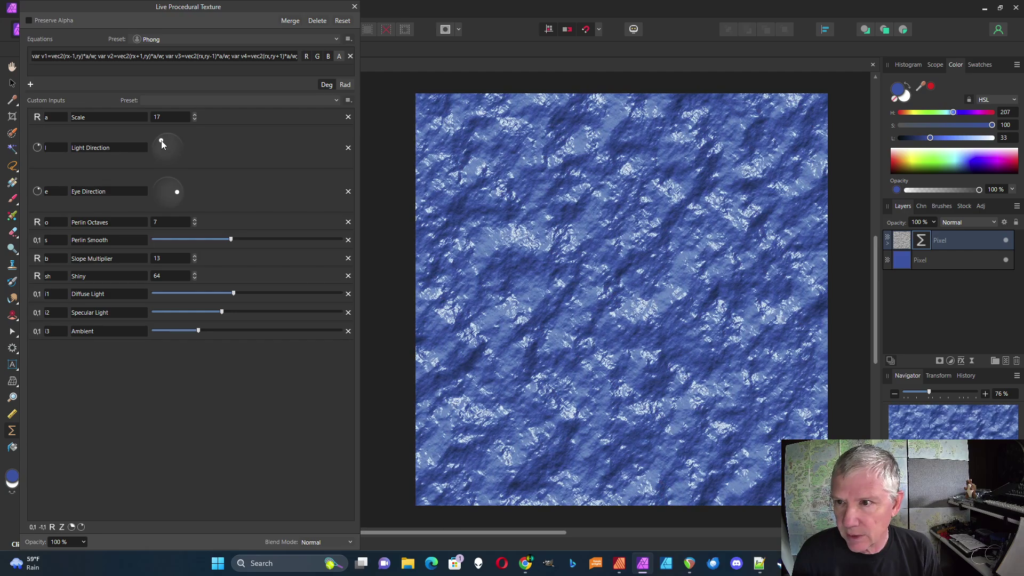
{"action": "left_click_drag", "start_coordinate": [177, 193], "coordinate": [176, 198]}
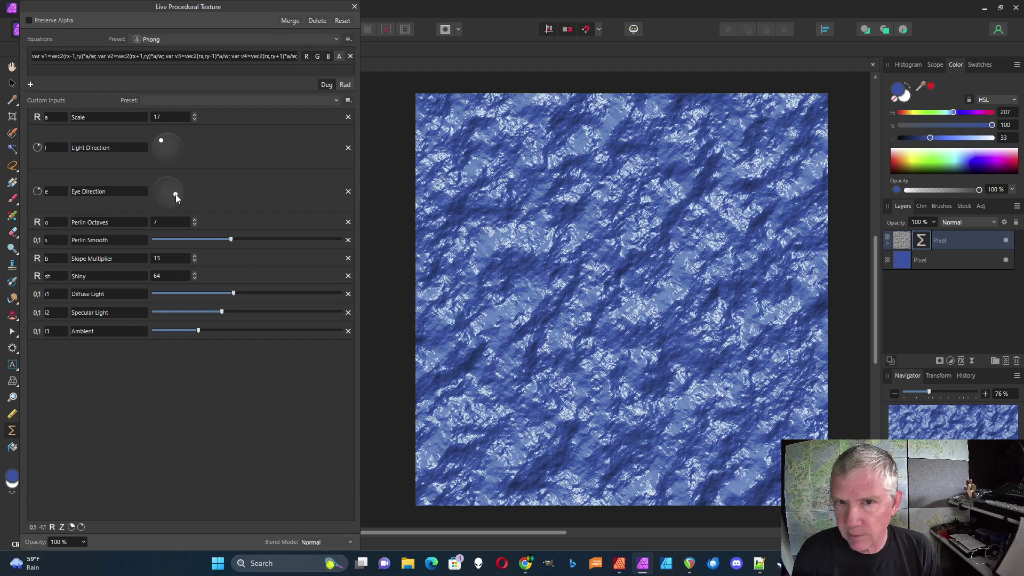
{"action": "left_click", "coordinate": [195, 279]}
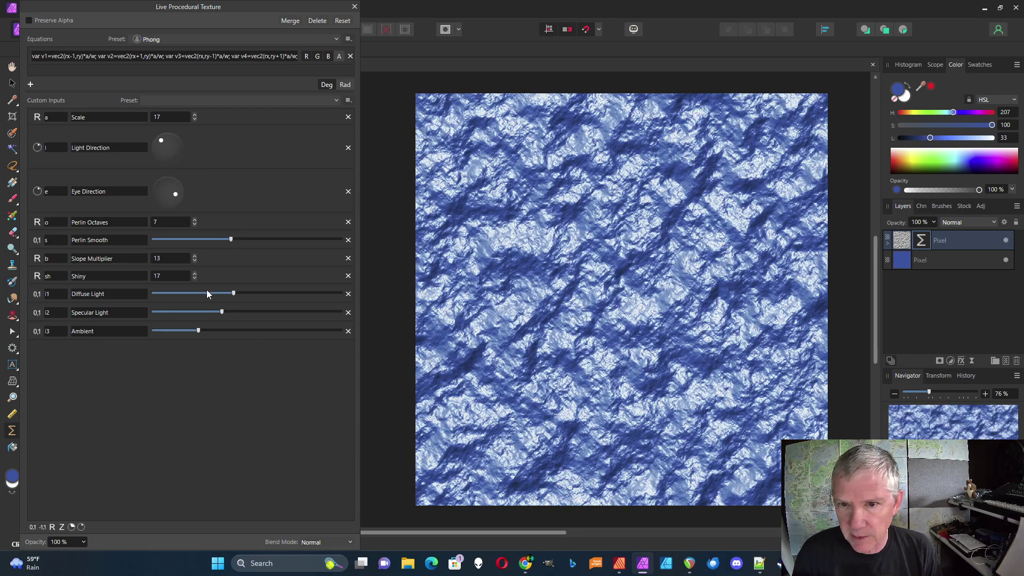
Step: Reduce the Phong texture's Diffuse Light to about a third and nudge Specular Light up slightly
{"action": "left_click_drag", "start_coordinate": [233, 293], "coordinate": [216, 293]}
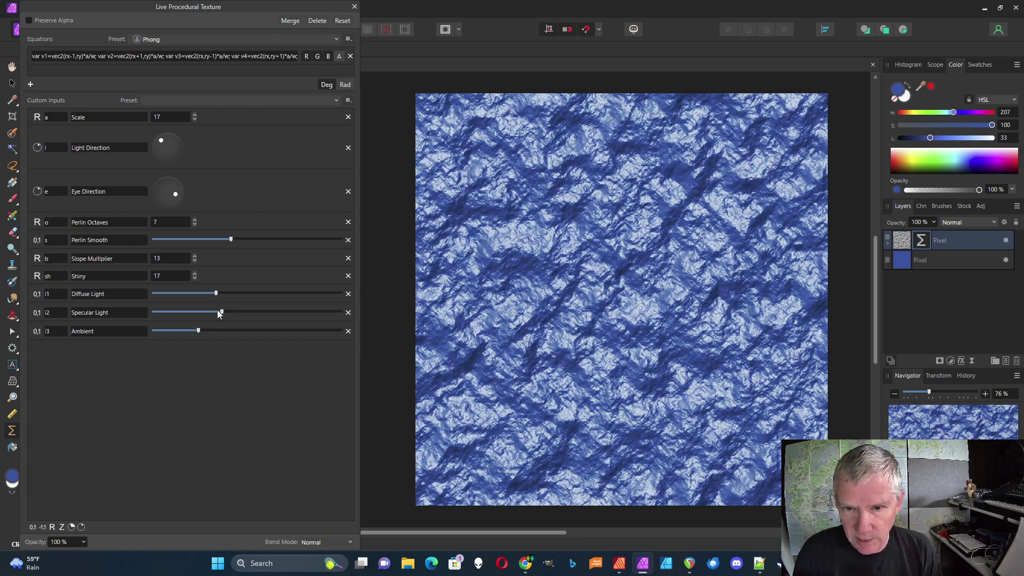
{"action": "mouse_move", "coordinate": [222, 314]}
{"action": "left_mouse_down"}
{"action": "mouse_move", "coordinate": [198, 315]}
{"action": "mouse_move", "coordinate": [224, 314]}
{"action": "left_mouse_up"}
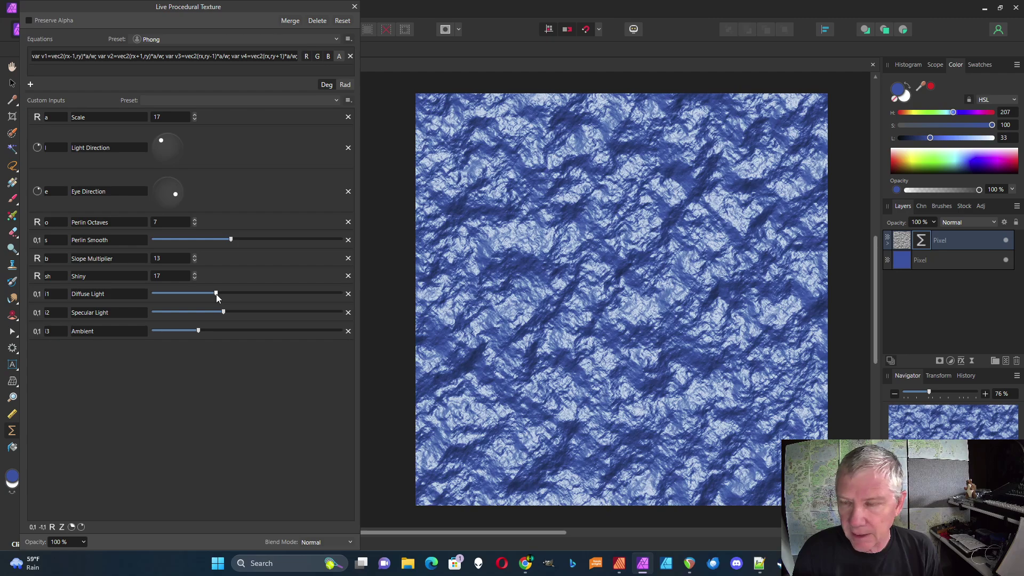
{"action": "mouse_move", "coordinate": [211, 294]}
{"action": "left_mouse_down"}
{"action": "mouse_move", "coordinate": [199, 294]}
{"action": "mouse_move", "coordinate": [212, 294]}
{"action": "left_mouse_up"}
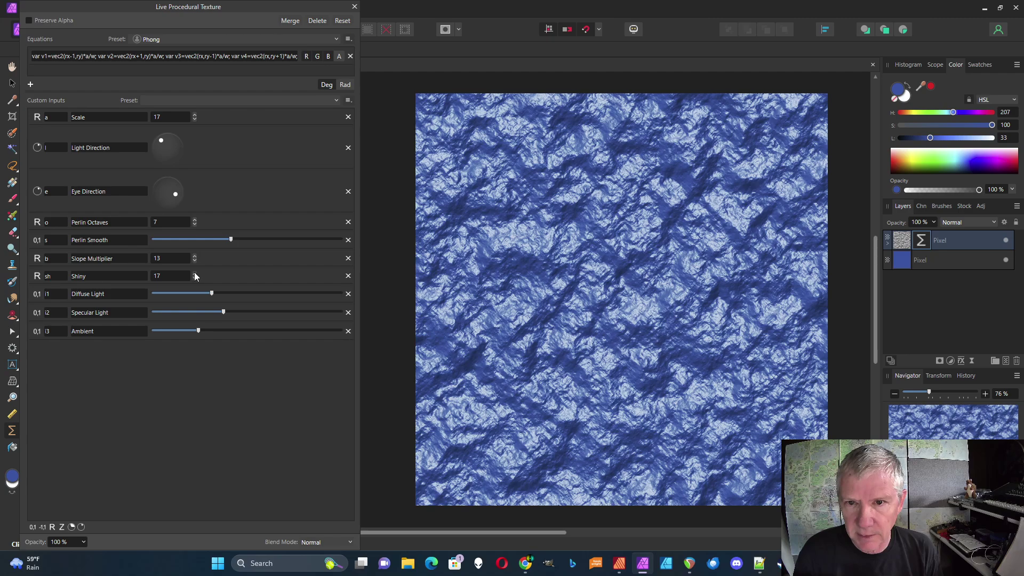
Step: Set Shiny to 61, raise Specular Light to about half, and close the Phong texture settings
{"action": "scroll", "coordinate": [195, 275], "scroll_direction": "up", "scroll_amount": 20}
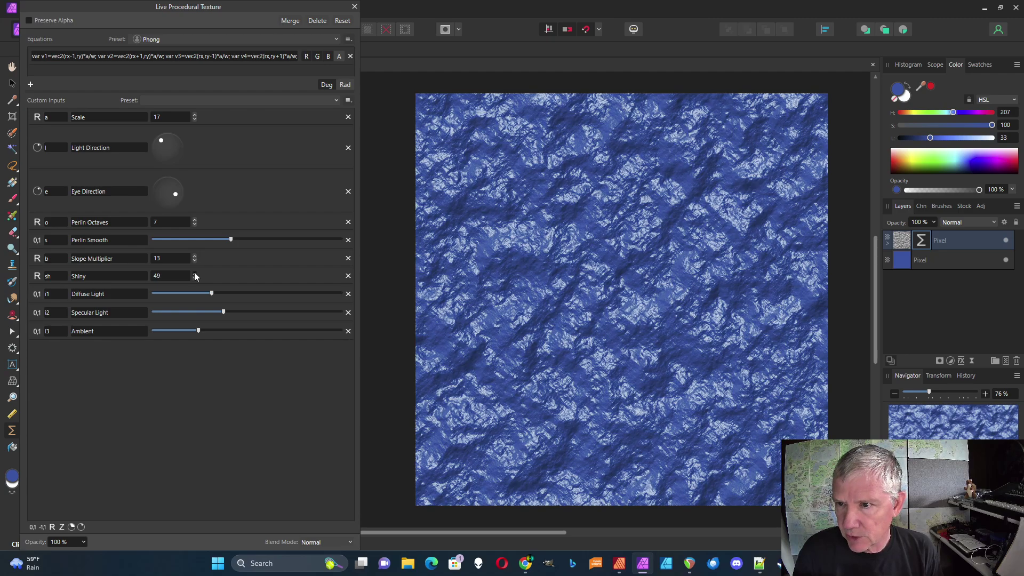
{"action": "scroll", "coordinate": [195, 275], "scroll_direction": "up", "scroll_amount": 2}
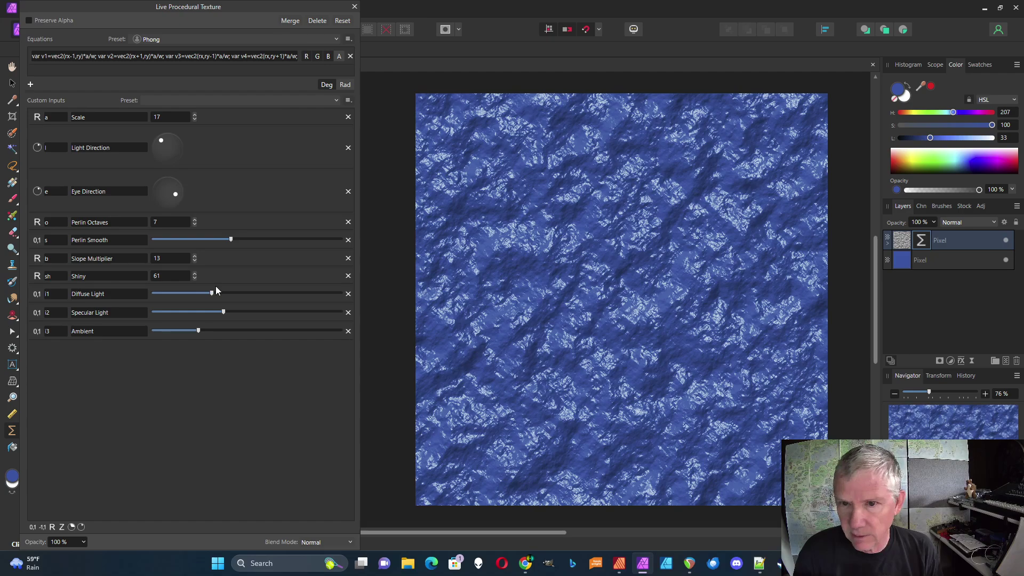
{"action": "left_click_drag", "start_coordinate": [213, 293], "coordinate": [253, 314]}
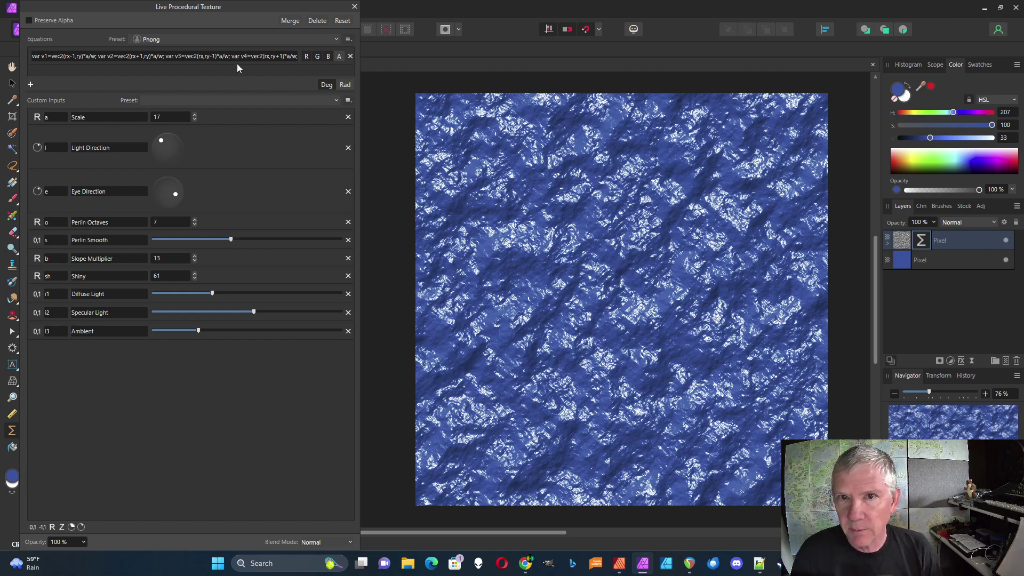
{"action": "left_click", "coordinate": [354, 7]}
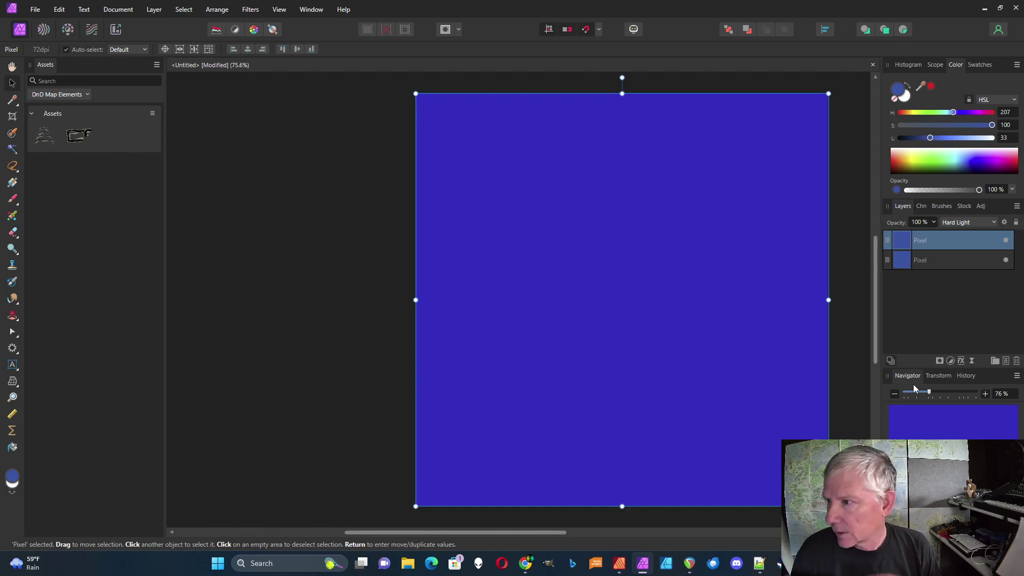
Step: Add a live Procedural Texture filter to the upper pixel layer with one equation driving the red, green and blue channels
{"action": "left_click", "coordinate": [972, 361]}
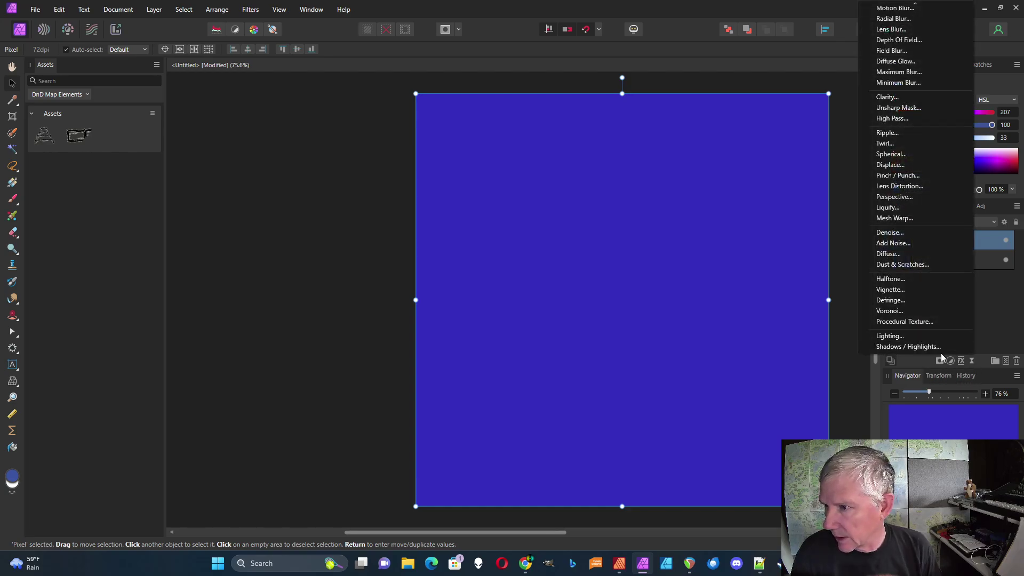
{"action": "left_click", "coordinate": [922, 322]}
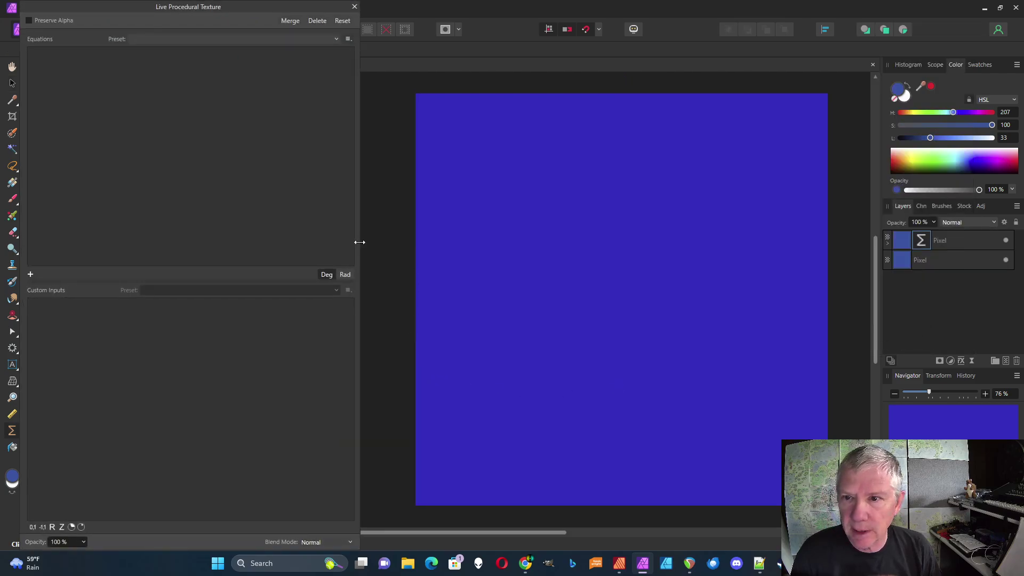
{"action": "left_click", "coordinate": [30, 274]}
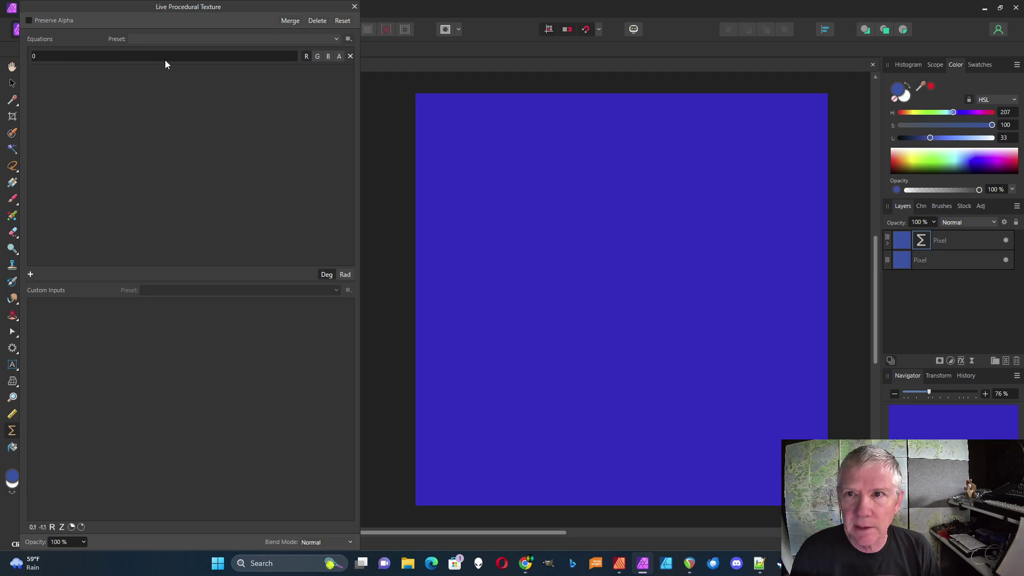
{"action": "left_click", "coordinate": [317, 55]}
{"action": "left_click", "coordinate": [329, 57]}
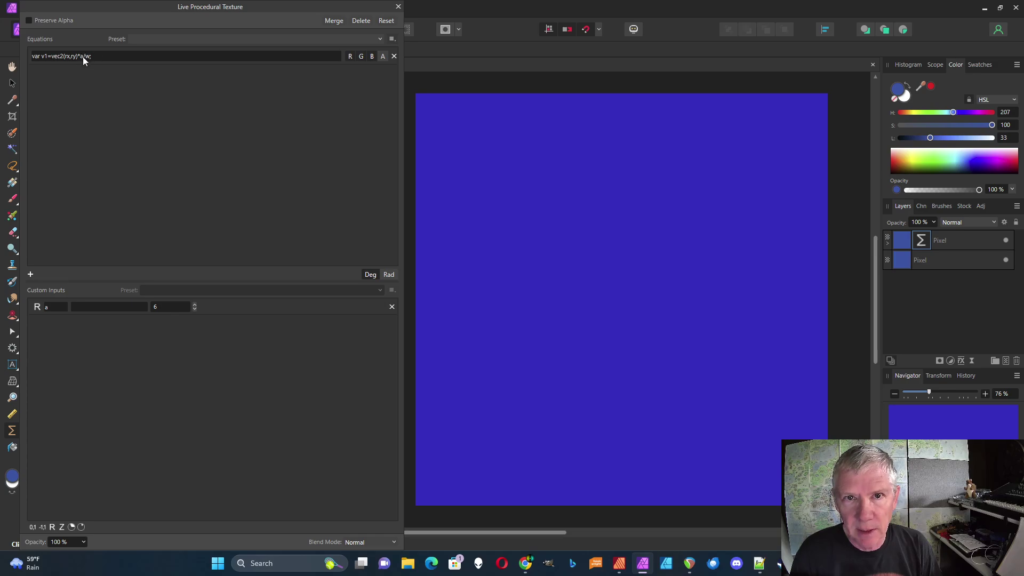
Step: Describe custom input a as Scale and set its value to 1
{"action": "left_click", "coordinate": [85, 308]}
{"action": "type", "text": "Scale"}
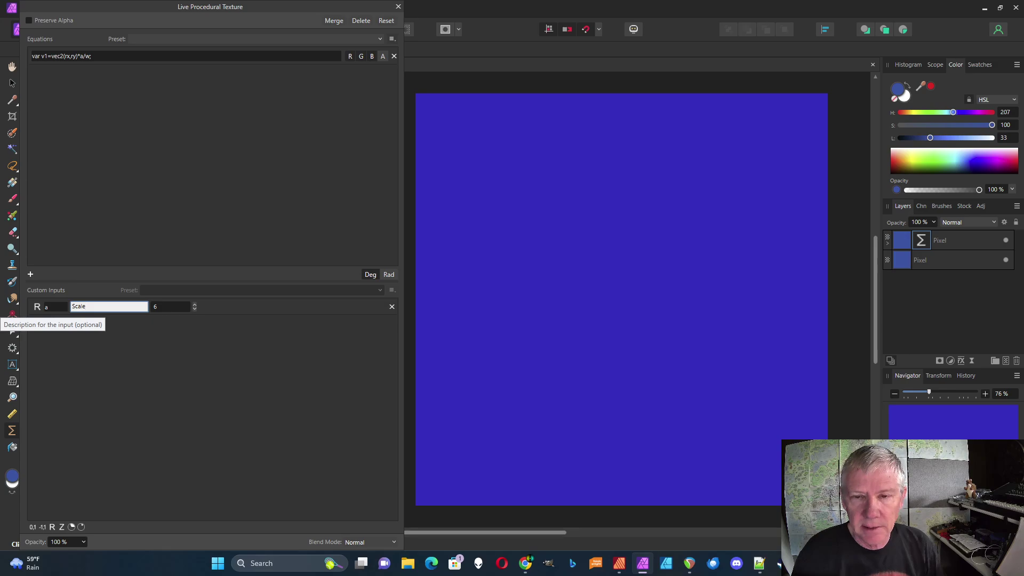
{"action": "left_click", "coordinate": [168, 222]}
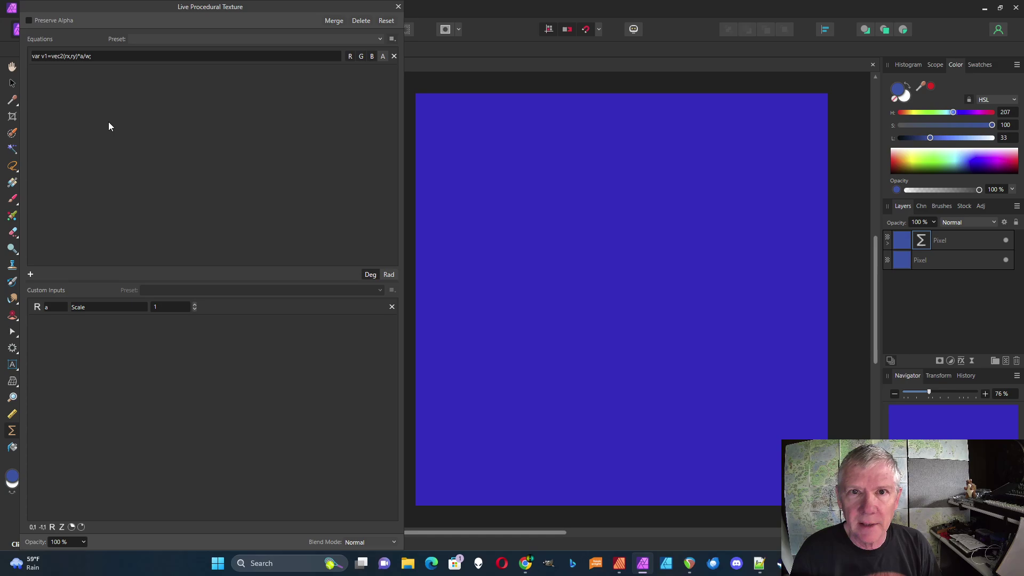
Step: Append v1 to the end of the equation to output the vector as colour
{"action": "left_click", "coordinate": [101, 56]}
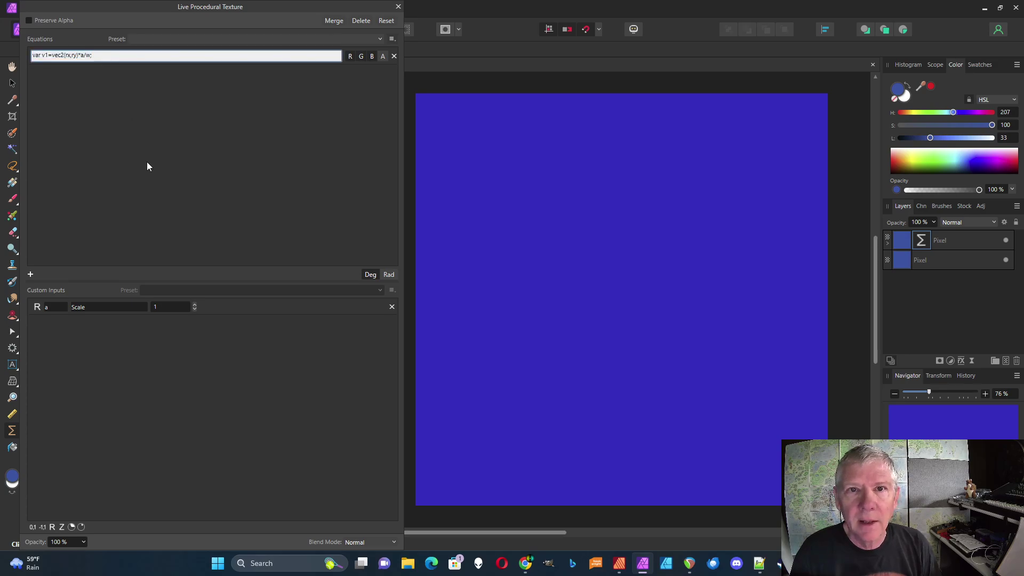
{"action": "type", "text": "v1"}
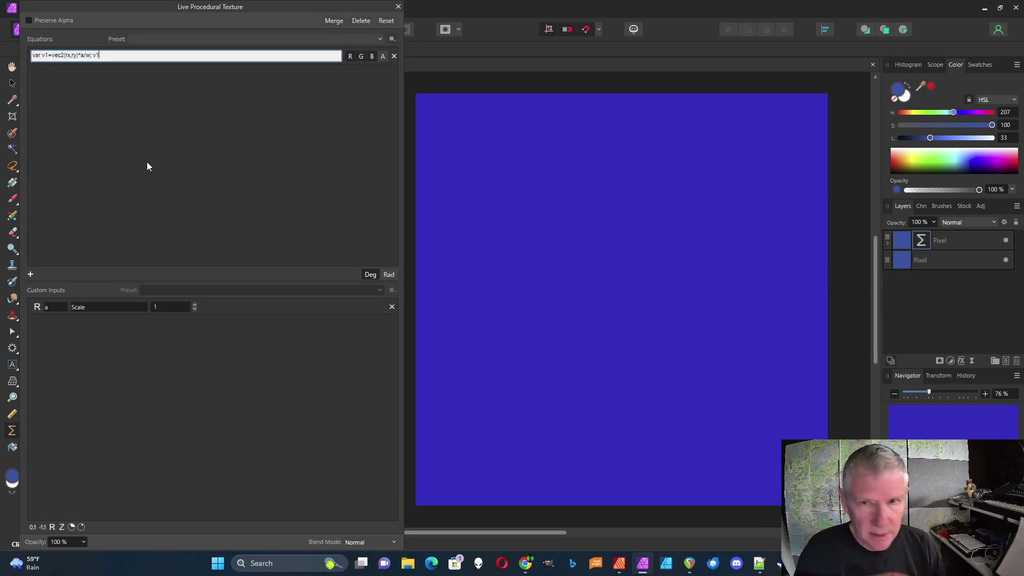
{"action": "left_click", "coordinate": [246, 176]}
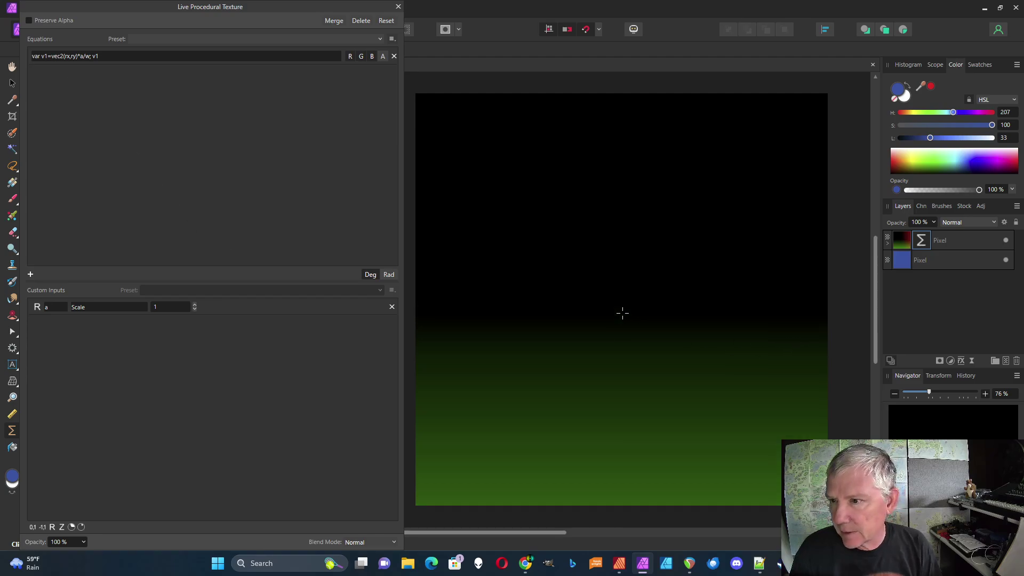
Step: Reposition the texture's origin near the middle of the canvas and raise the Scale input to 6
{"action": "left_click_drag", "start_coordinate": [623, 313], "coordinate": [488, 265]}
{"action": "left_click_drag", "start_coordinate": [683, 278], "coordinate": [607, 291]}
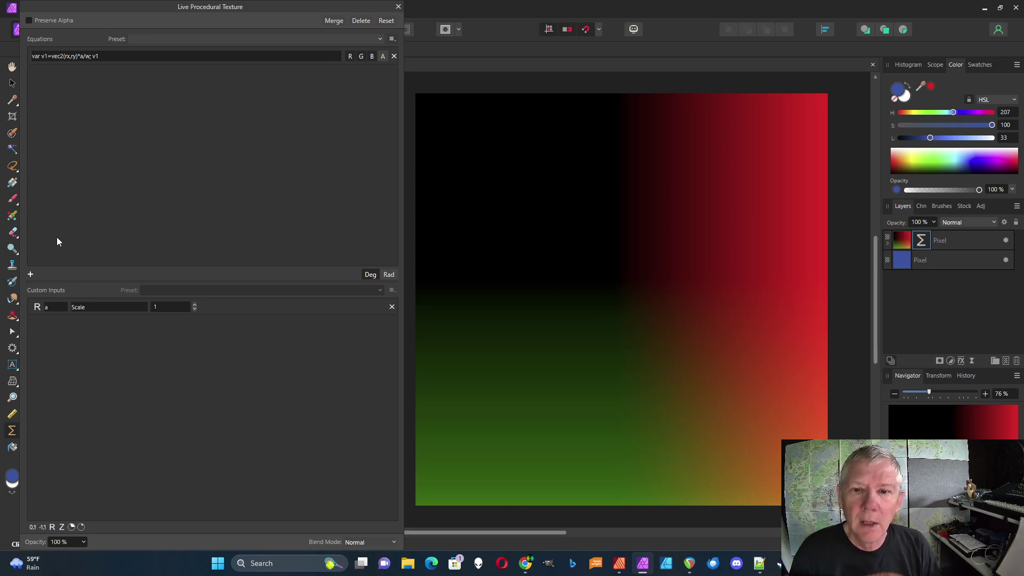
{"action": "left_click", "coordinate": [194, 305]}
{"action": "left_click", "coordinate": [194, 306]}
{"action": "left_click", "coordinate": [194, 306]}
{"action": "left_click", "coordinate": [194, 305]}
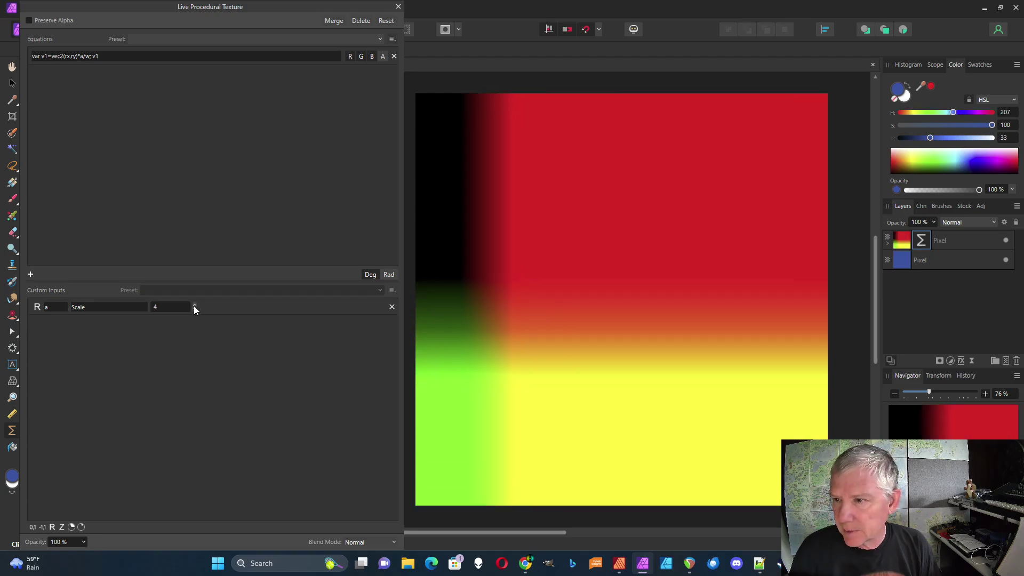
{"action": "left_click", "coordinate": [194, 306]}
{"action": "left_click_drag", "start_coordinate": [473, 334], "coordinate": [613, 297]}
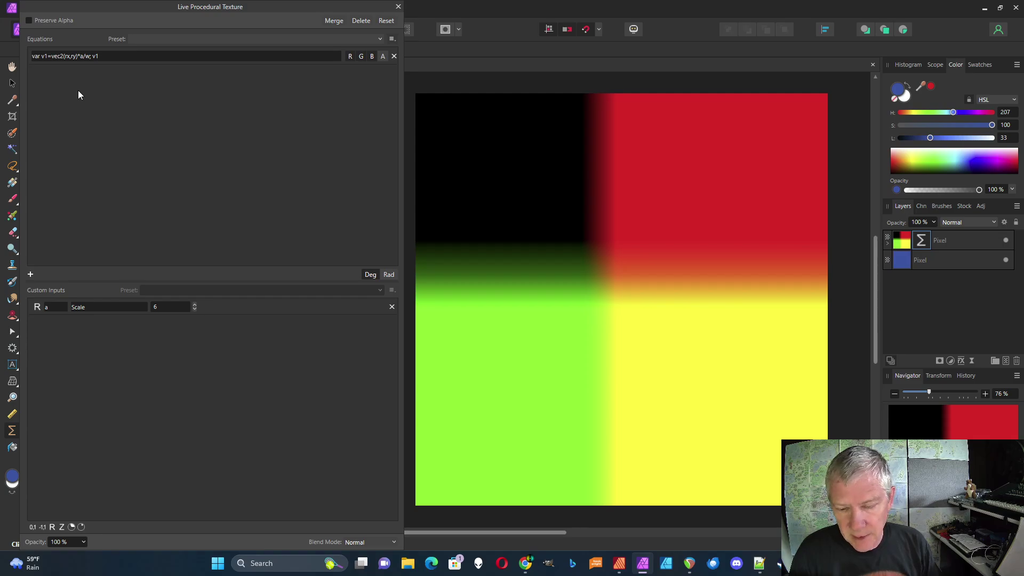
Step: Change rx to rx-1 in the v1 definition and add var v2=vec2(rx+1,ry)*a/w; after it
{"action": "left_click", "coordinate": [68, 57]}
{"action": "left_click", "coordinate": [70, 56]}
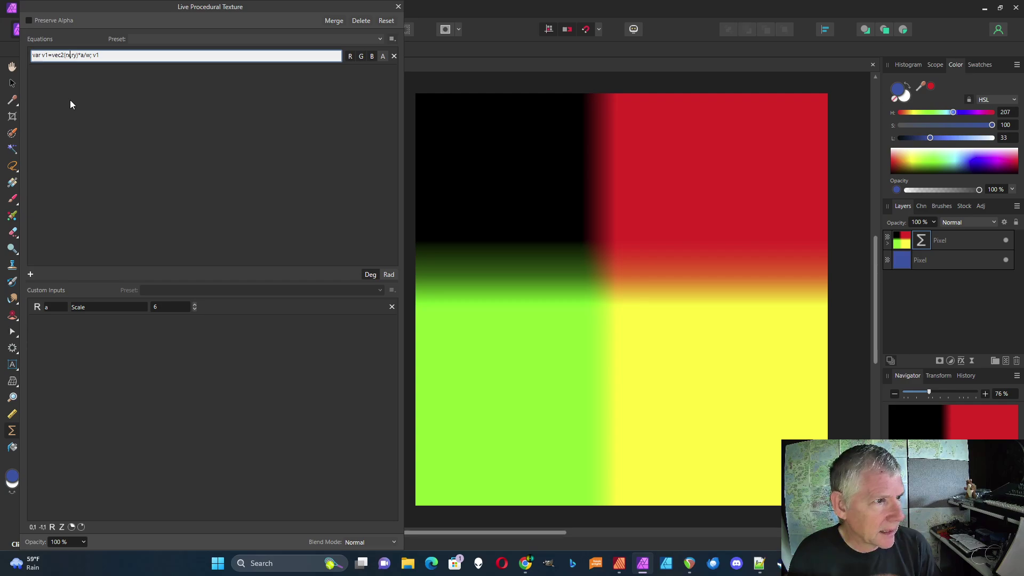
{"action": "type", "text": "-1"}
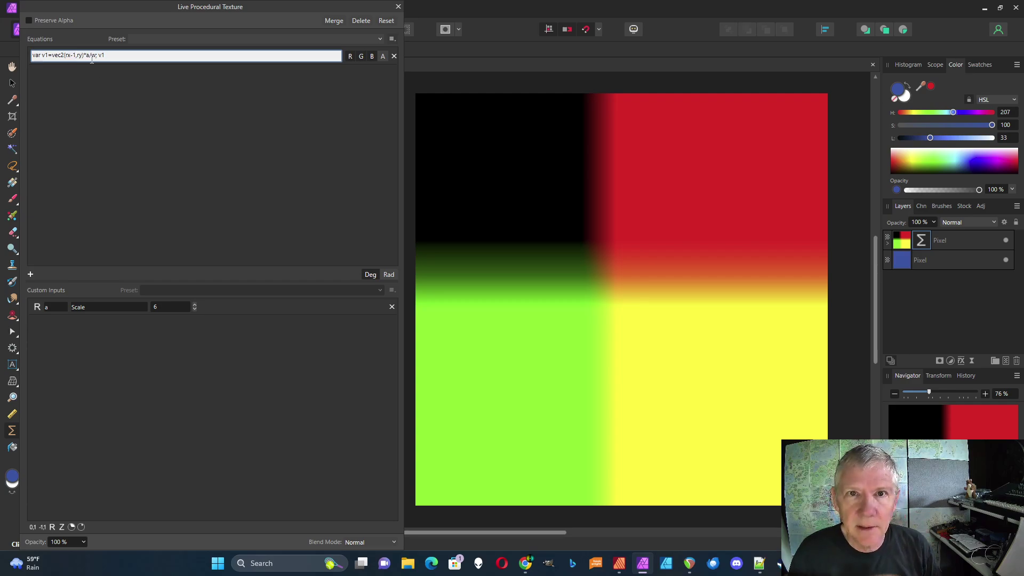
{"action": "type", "text": "var v2=vec2(rx+1,ry)*a/w;"}
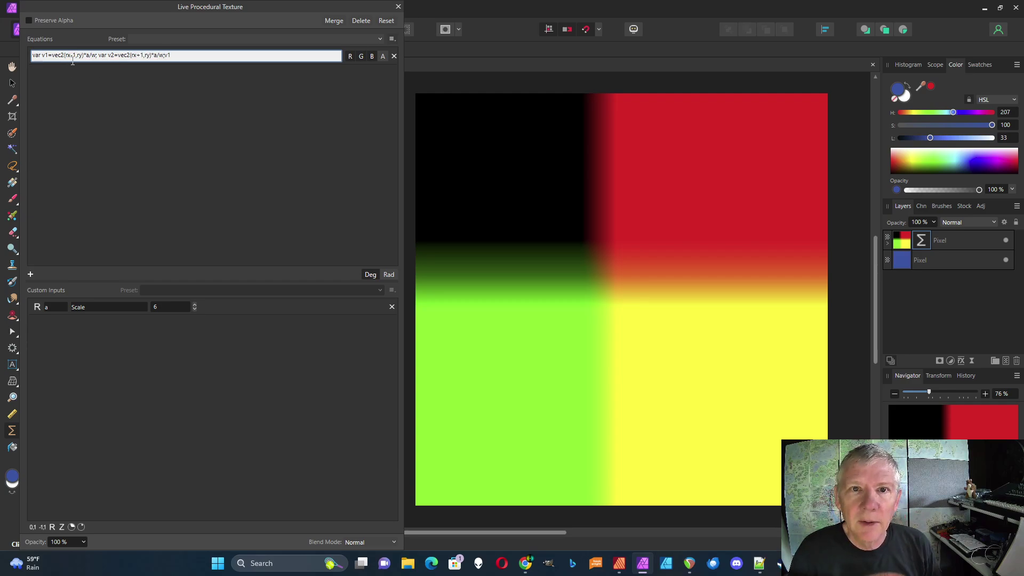
Step: Replace the trailing v1 with var v3=vec2(rx,ry-1)*a/w; var v4=vec2(rx,ry+1)*a/w; and apply the equation
{"action": "type", "text": ";"}
{"action": "key", "text": "alt+Tab"}
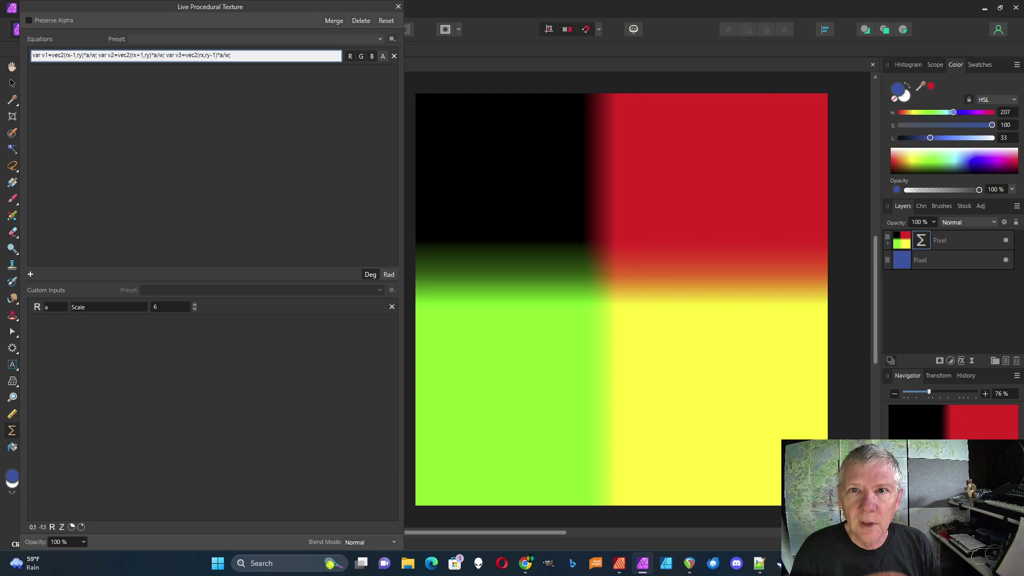
{"action": "key", "text": "alt+Tab"}
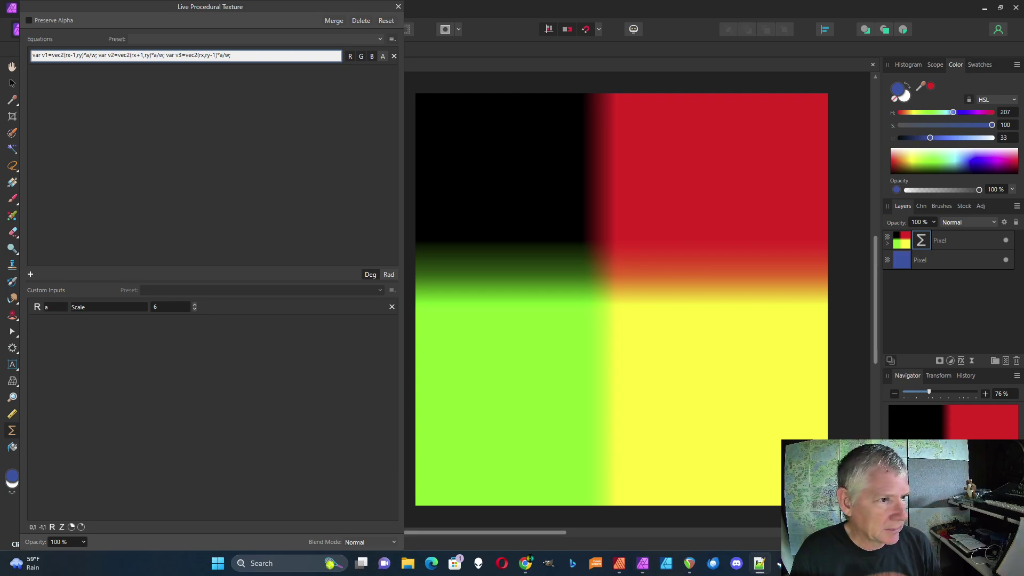
{"action": "key", "text": "alt+Tab"}
{"action": "type", "text": "var v4=vec2(rx,ry+1)*a/w;"}
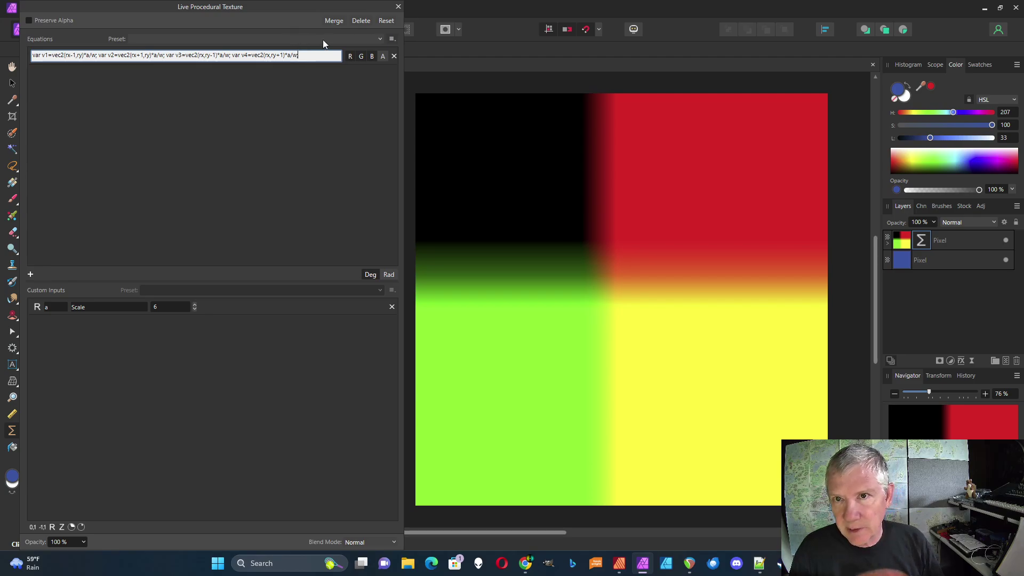
{"action": "key", "text": "Return"}
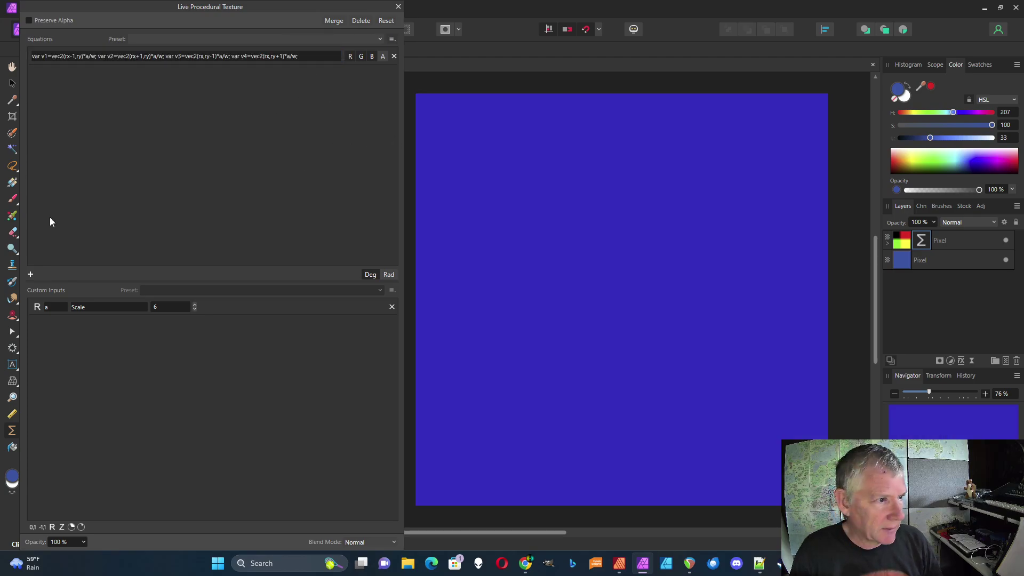
Step: Append var nz1=perlincubic(v1,o,s); to the equation and widen the dialog to fit it
{"action": "key", "text": "alt+Tab"}
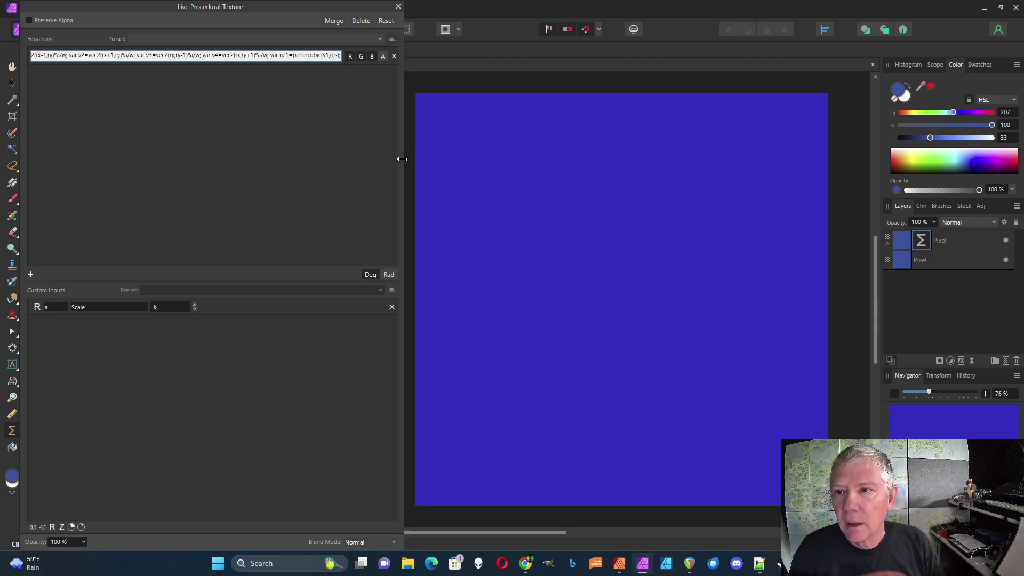
{"action": "left_click_drag", "start_coordinate": [403, 159], "coordinate": [533, 133]}
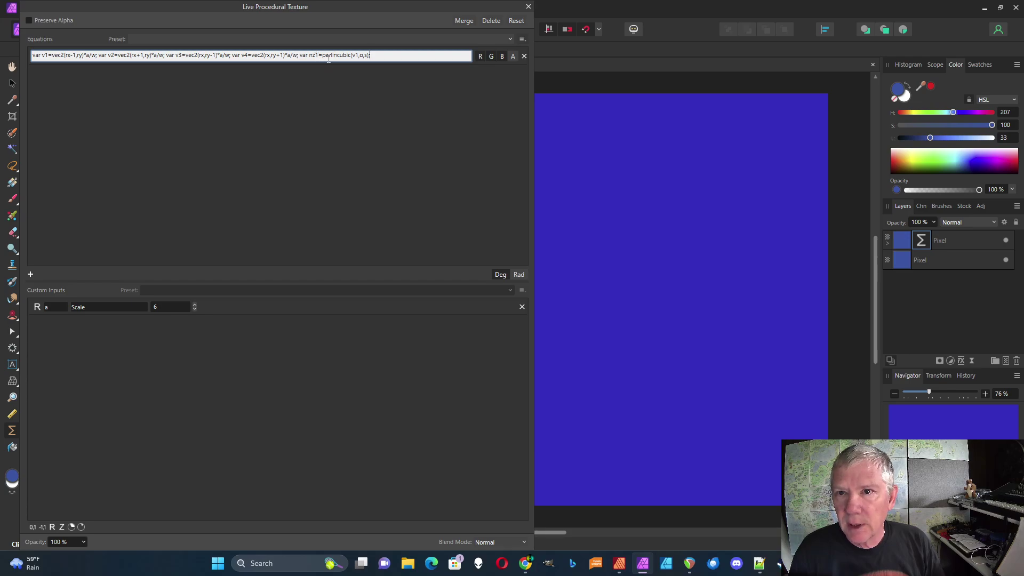
Step: Add a real-number custom input named o, described as Octave, with the value 7
{"action": "left_click", "coordinate": [52, 526]}
{"action": "double_click", "coordinate": [64, 324]}
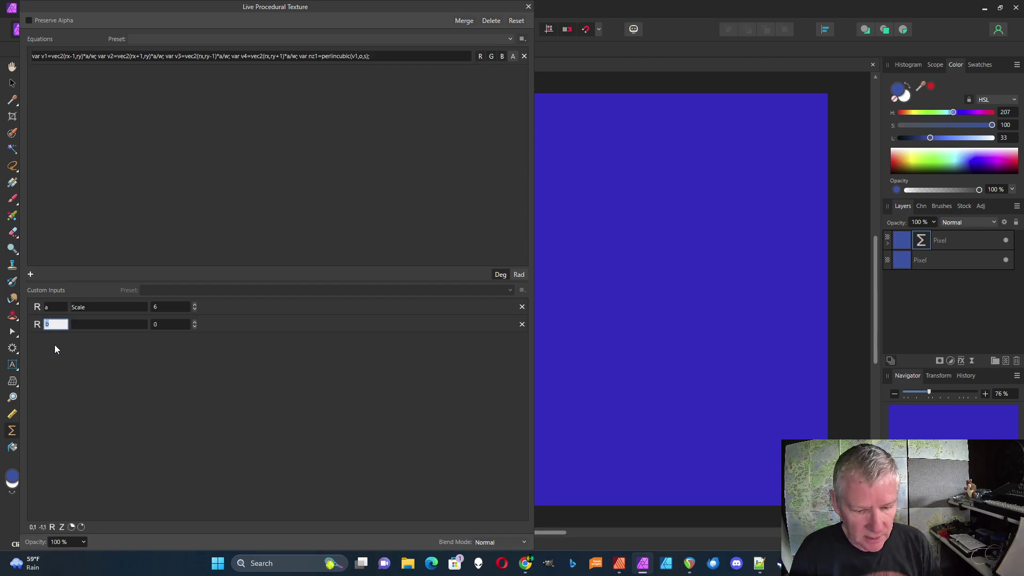
{"action": "type", "text": "o"}
{"action": "left_click", "coordinate": [91, 326]}
{"action": "type", "text": "Oc"}
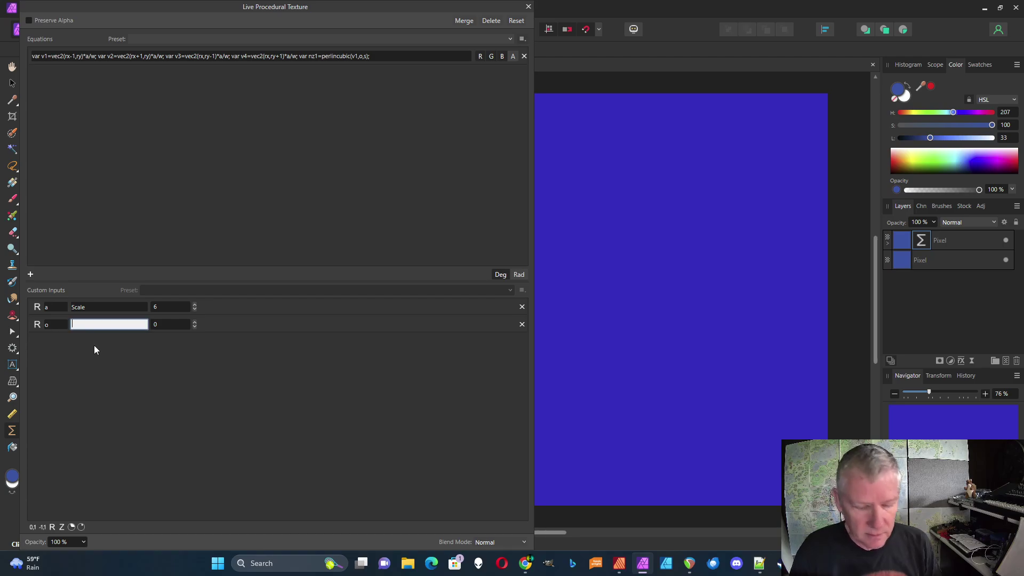
{"action": "type", "text": "tave"}
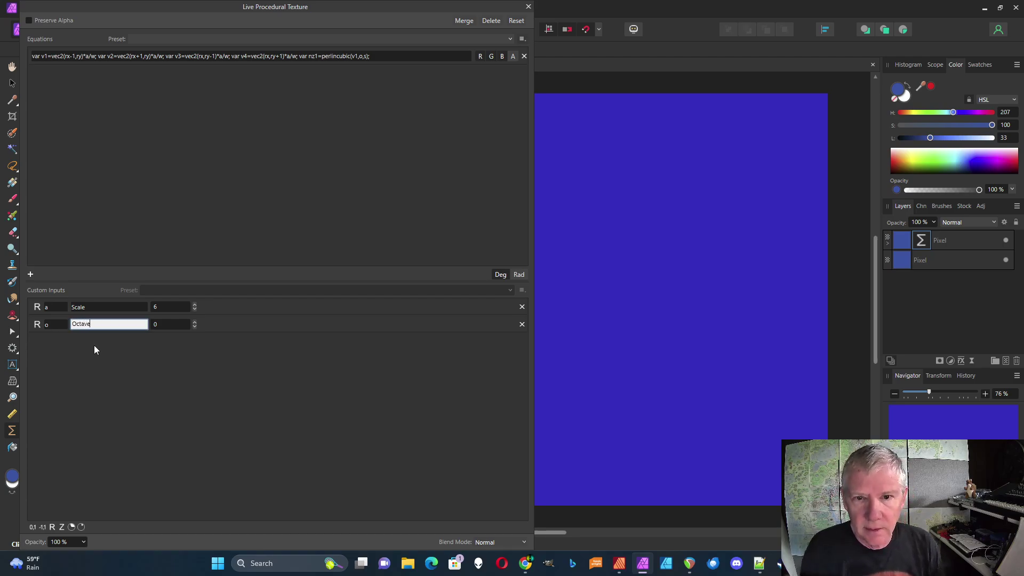
{"action": "left_click", "coordinate": [195, 321]}
{"action": "left_click", "coordinate": [195, 321]}
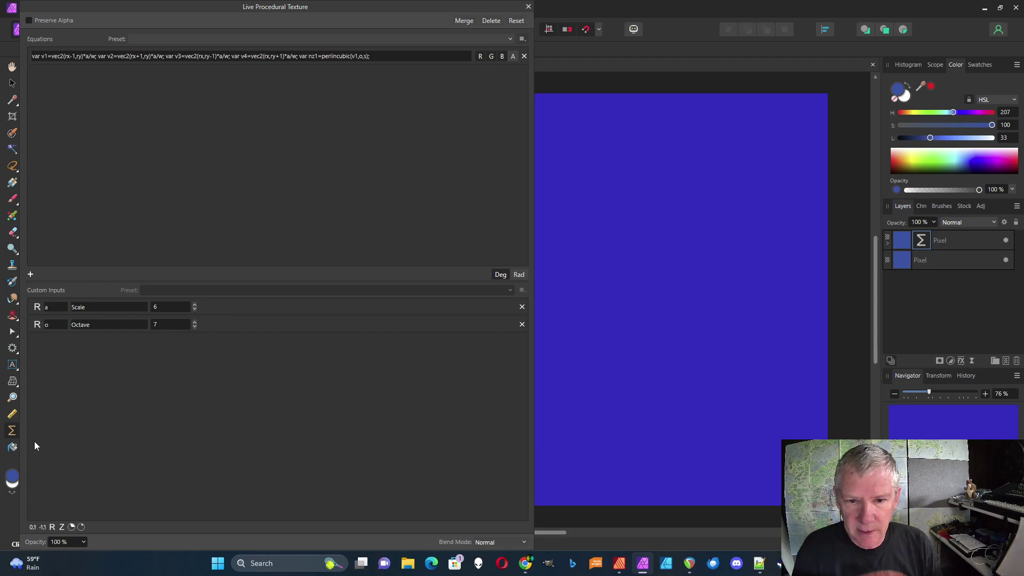
Step: Add a 0-to-1 custom input named s, described as Smooth, and set it to about the middle of its range
{"action": "left_click", "coordinate": [33, 527]}
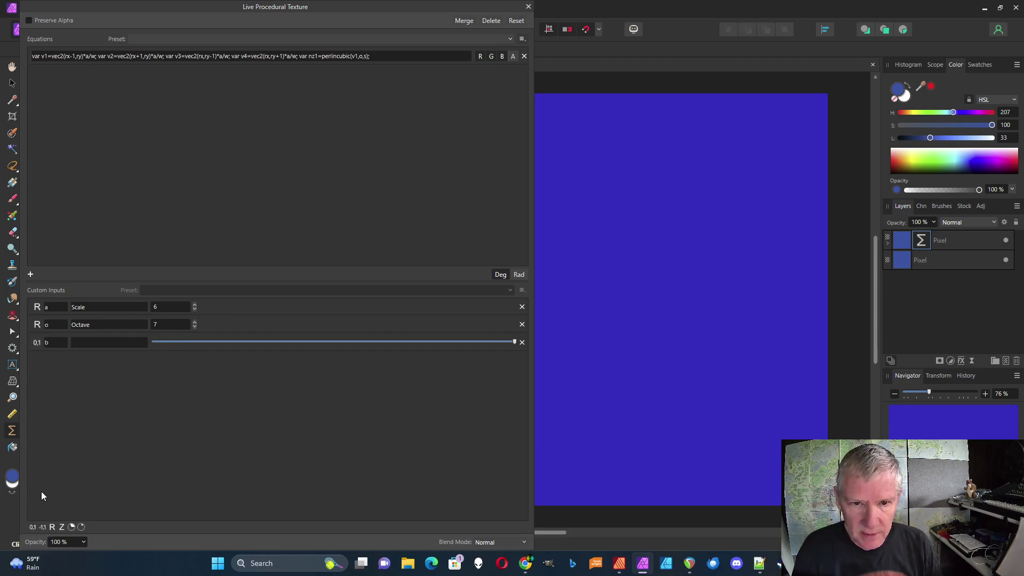
{"action": "key", "text": "Tab"}
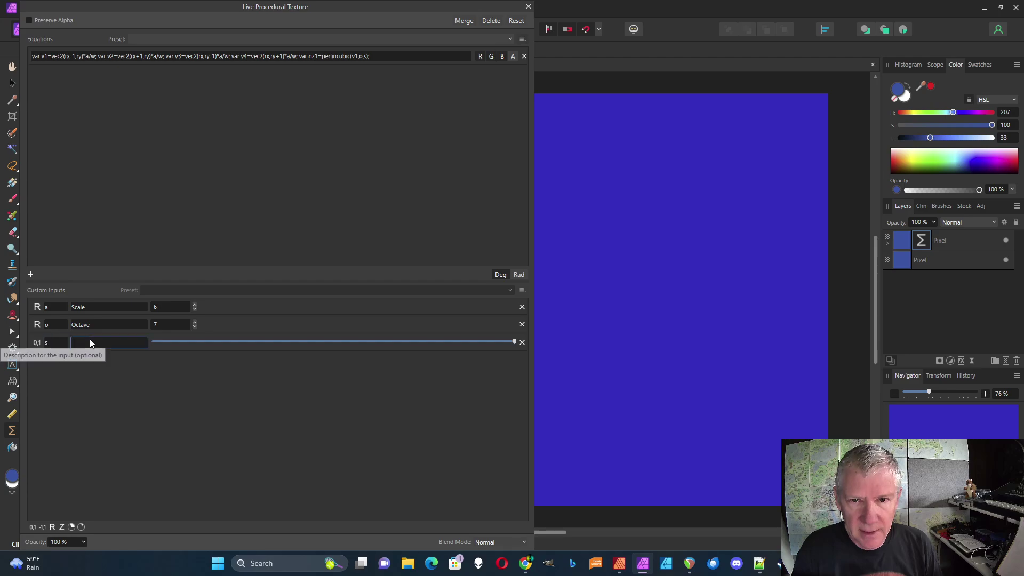
{"action": "type", "text": "Smooth"}
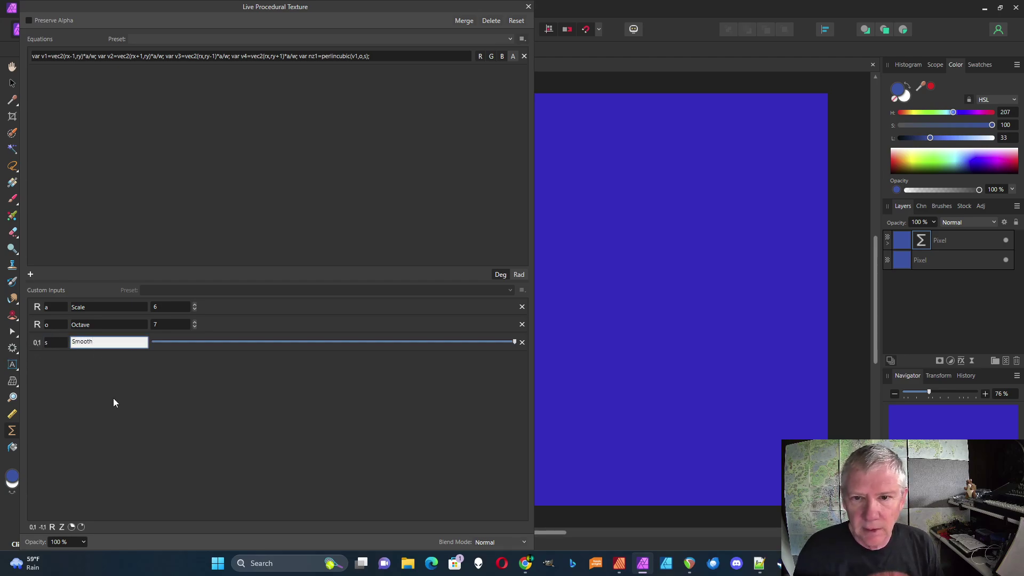
{"action": "key", "text": "Return"}
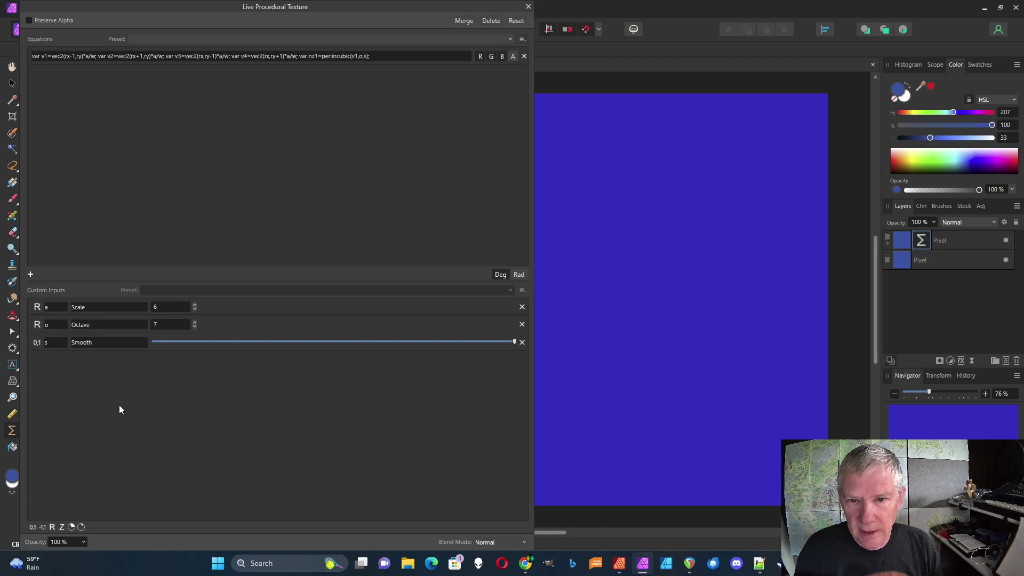
{"action": "left_click_drag", "start_coordinate": [515, 341], "coordinate": [328, 353]}
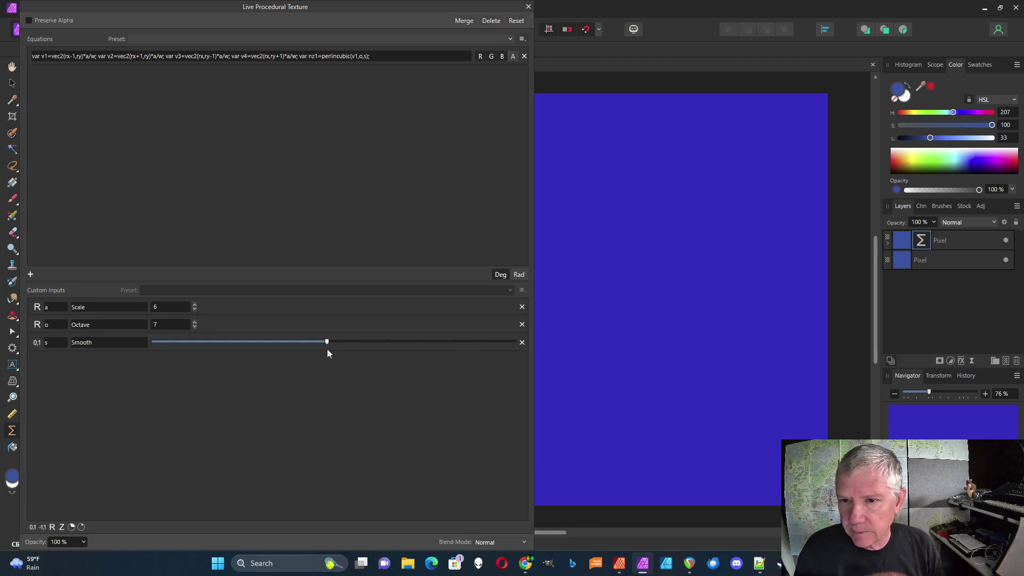
{"action": "left_click_drag", "start_coordinate": [531, 402], "coordinate": [355, 383]}
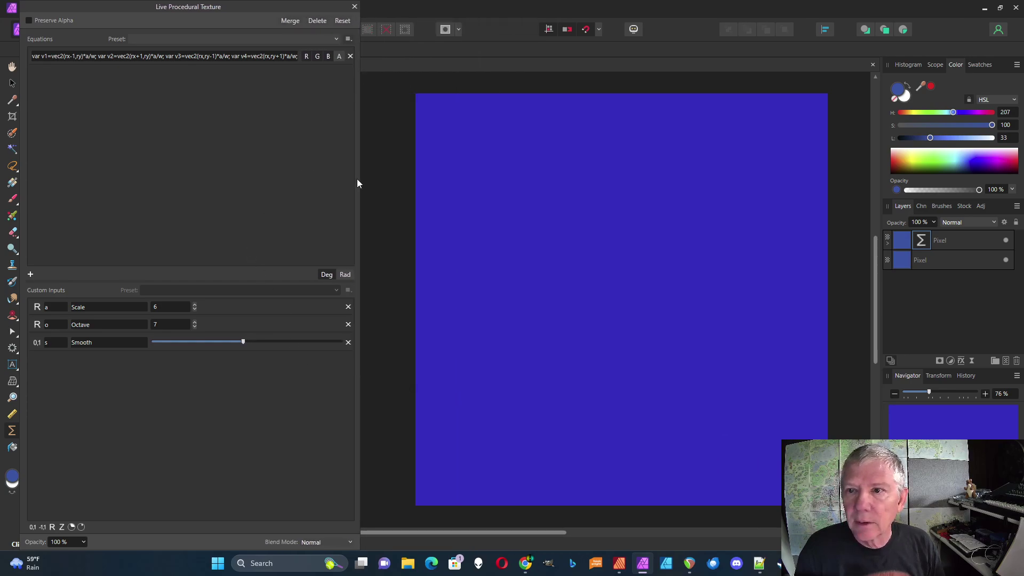
Step: Append nz1 as the equation's output and apply it to preview the Perlin noise on the canvas
{"action": "left_click_drag", "start_coordinate": [356, 178], "coordinate": [557, 176]}
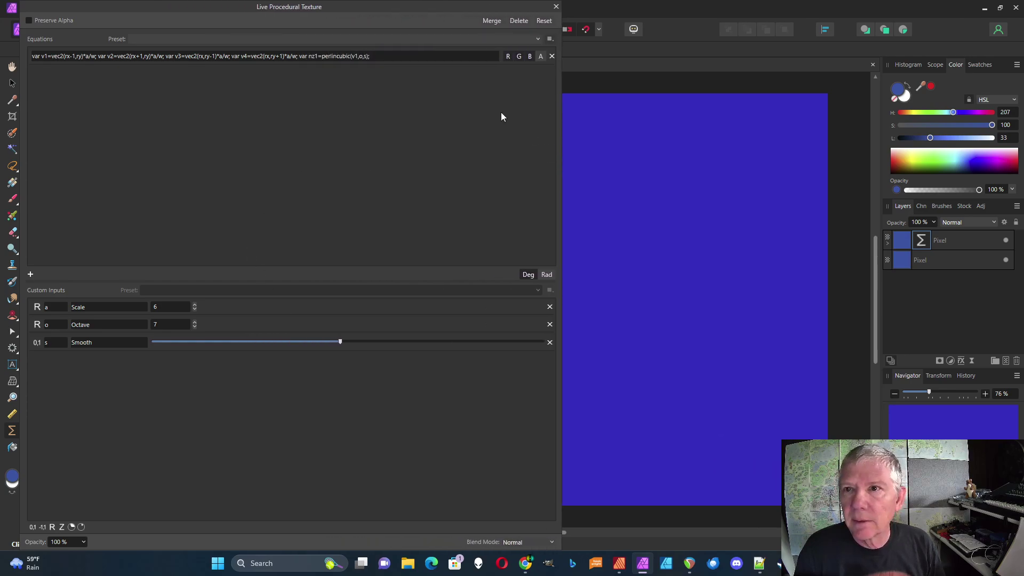
{"action": "left_click", "coordinate": [384, 56]}
{"action": "left_click", "coordinate": [384, 57]}
{"action": "type", "text": "nz1"}
{"action": "key", "text": "Return"}
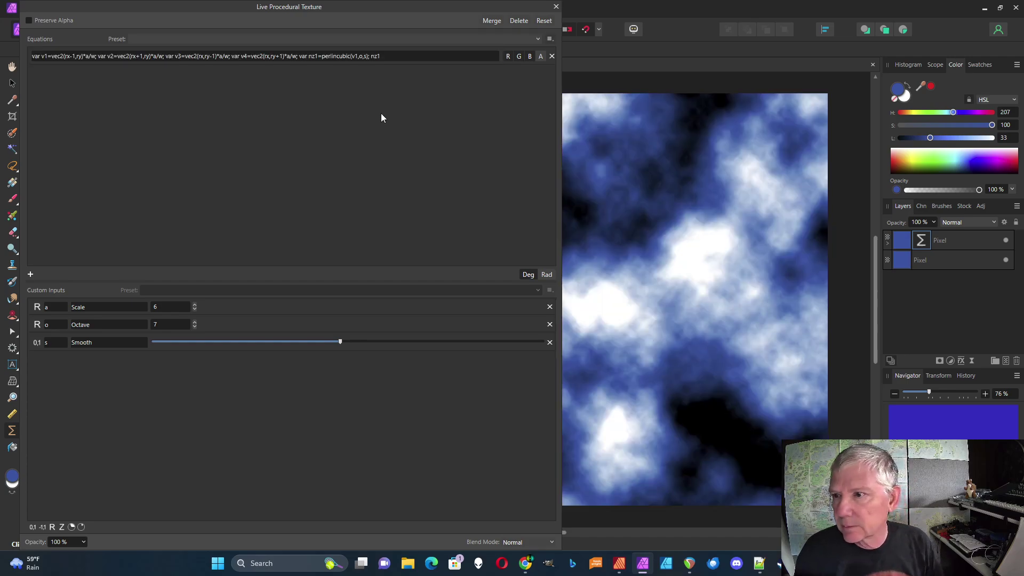
{"action": "left_click_drag", "start_coordinate": [557, 206], "coordinate": [344, 201]}
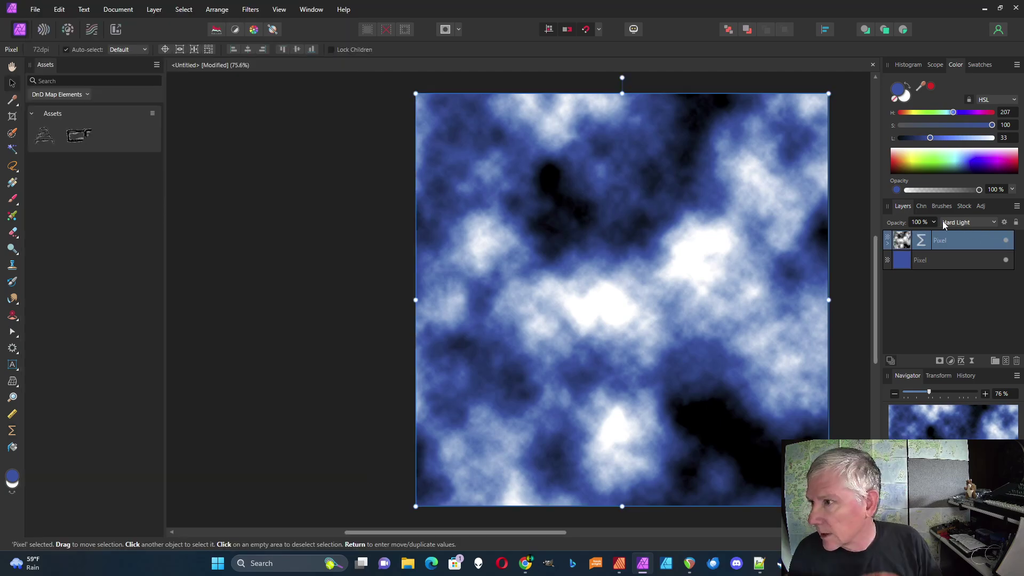
Step: Set the upper pixel layer's blend mode to Normal and reopen its live Procedural Texture filter
{"action": "left_click", "coordinate": [994, 223]}
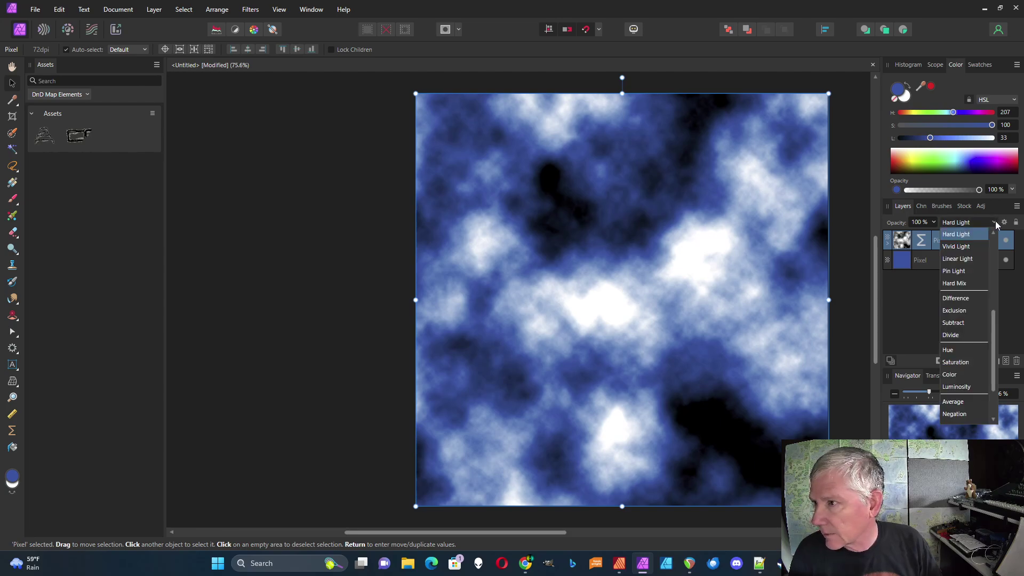
{"action": "scroll", "coordinate": [997, 248], "scroll_direction": "up", "scroll_amount": 5}
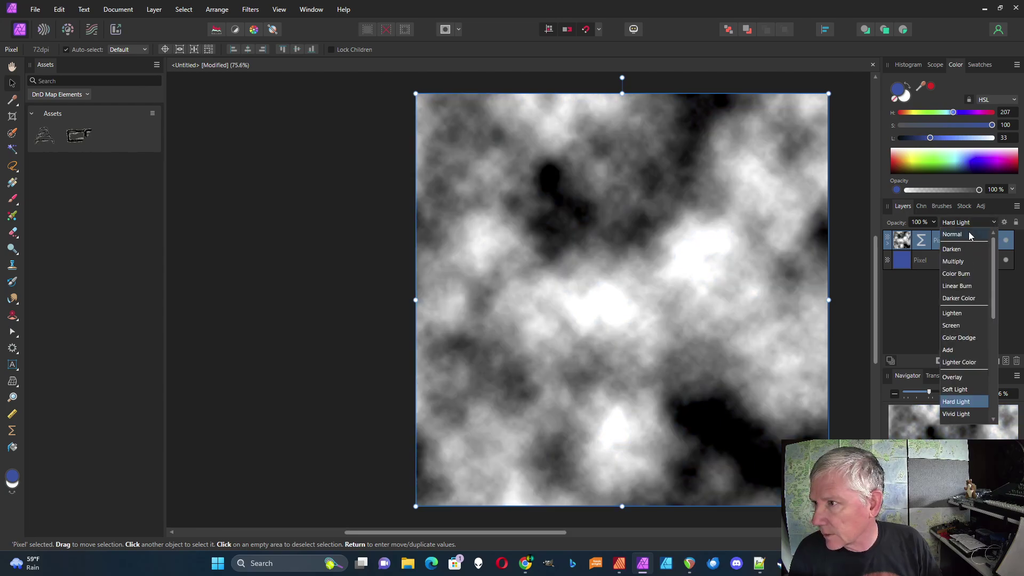
{"action": "left_click", "coordinate": [969, 234]}
{"action": "left_click", "coordinate": [921, 240]}
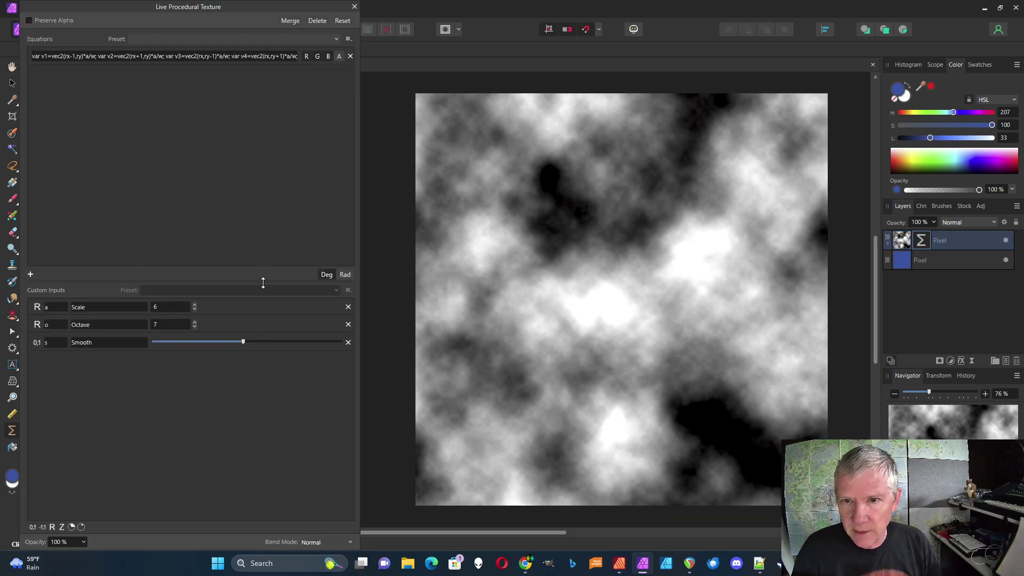
Step: Shrink the equations area and set the procedural texture filter's own blend mode to Hard Light
{"action": "left_click_drag", "start_coordinate": [262, 282], "coordinate": [259, 108]}
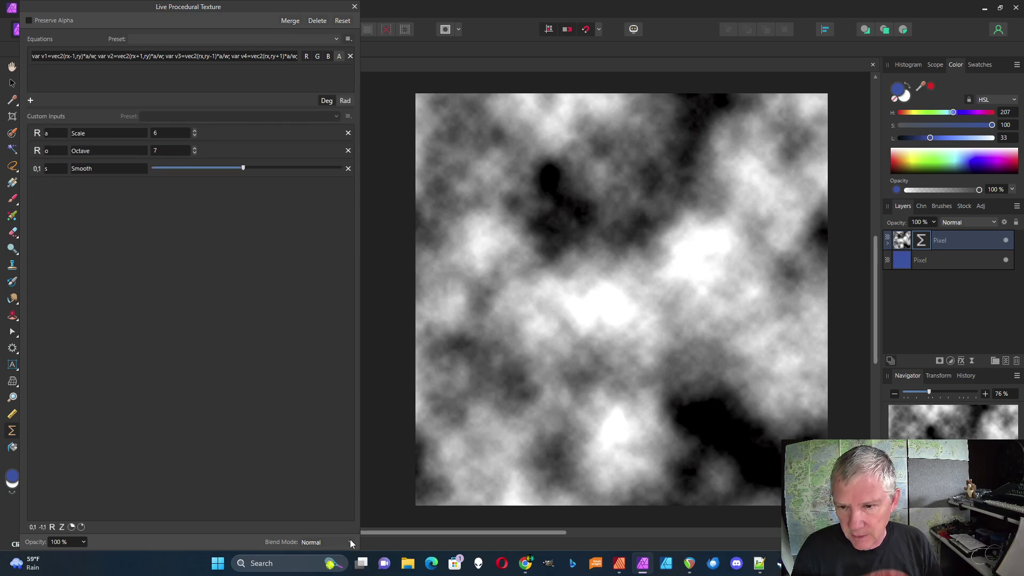
{"action": "left_click", "coordinate": [351, 541]}
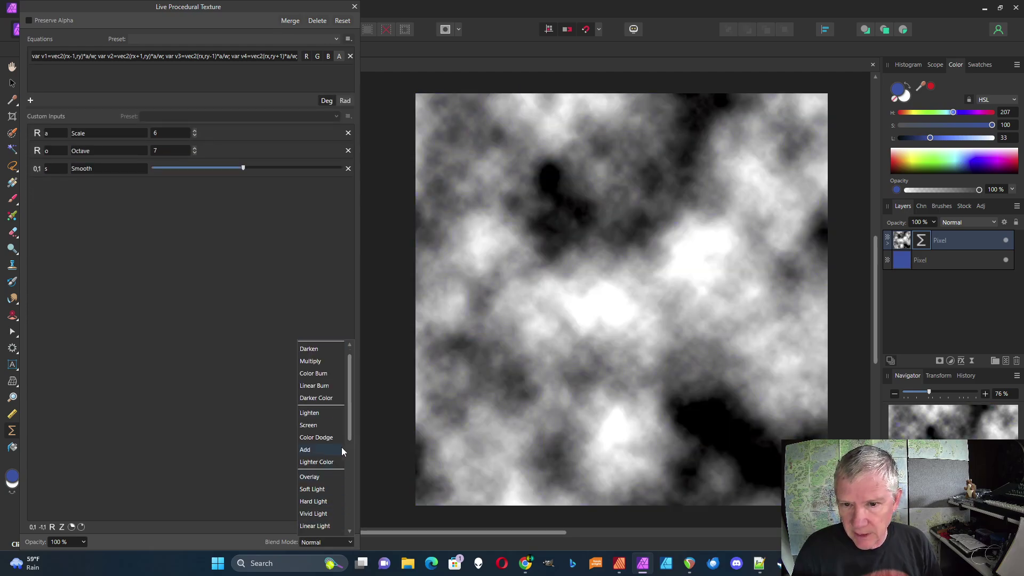
{"action": "left_click", "coordinate": [324, 503]}
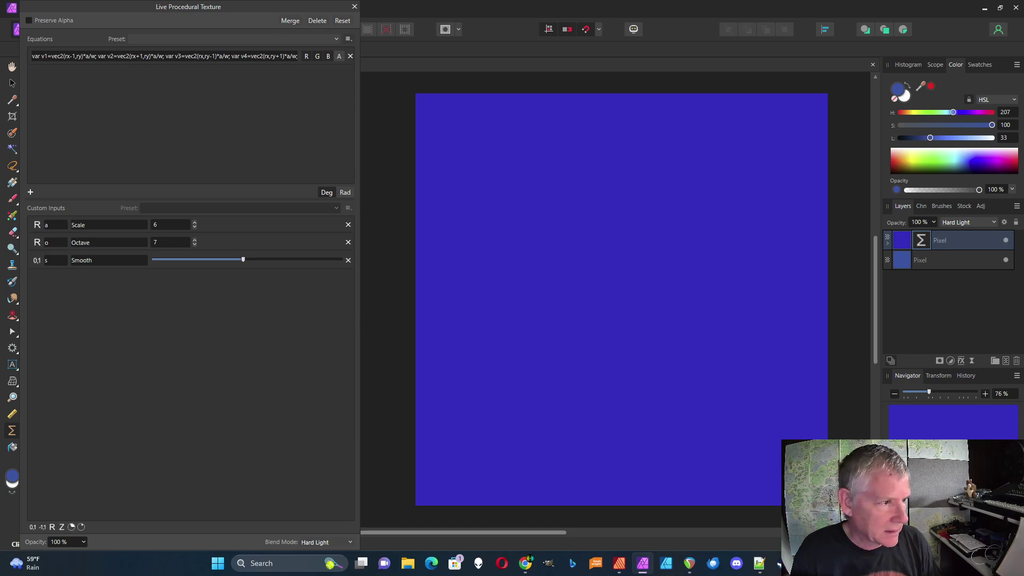
Step: Add perlincubic variables nz2 to nz4 and var nm=norm(debump((b*(nz1-nz2)+1)/2,(b*(nz3-nz4)+1)/2,1)); to the equation, consulting the Phong Lighting notes in Notepad++
{"action": "key", "text": "alt+Tab"}
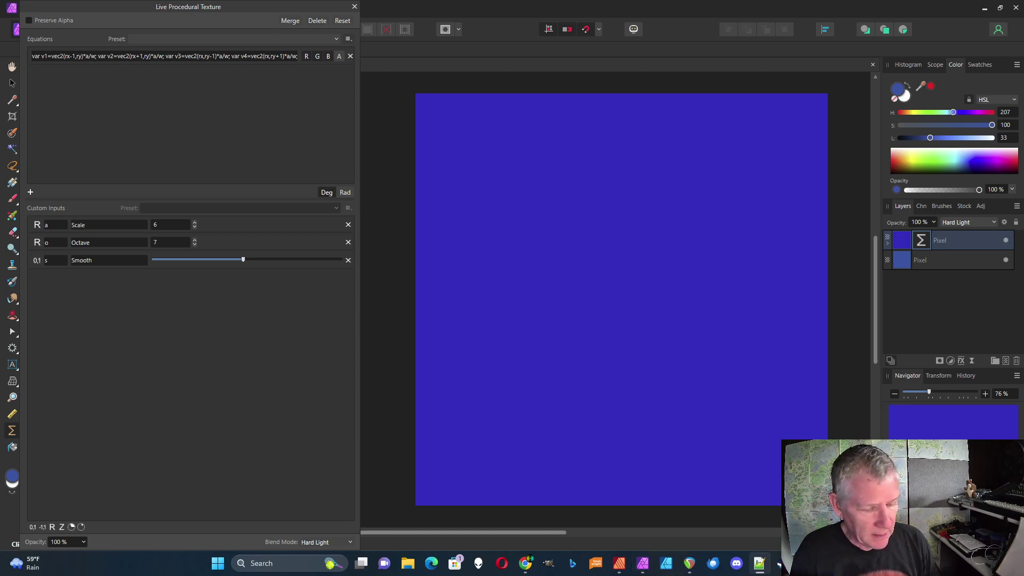
{"action": "left_click_drag", "start_coordinate": [357, 159], "coordinate": [894, 114]}
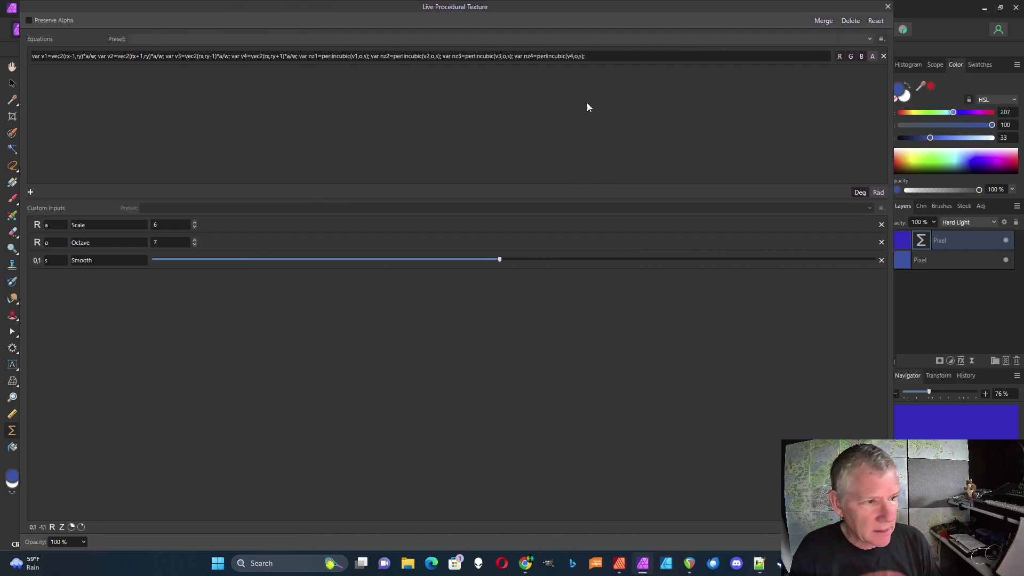
{"action": "left_click", "coordinate": [596, 58]}
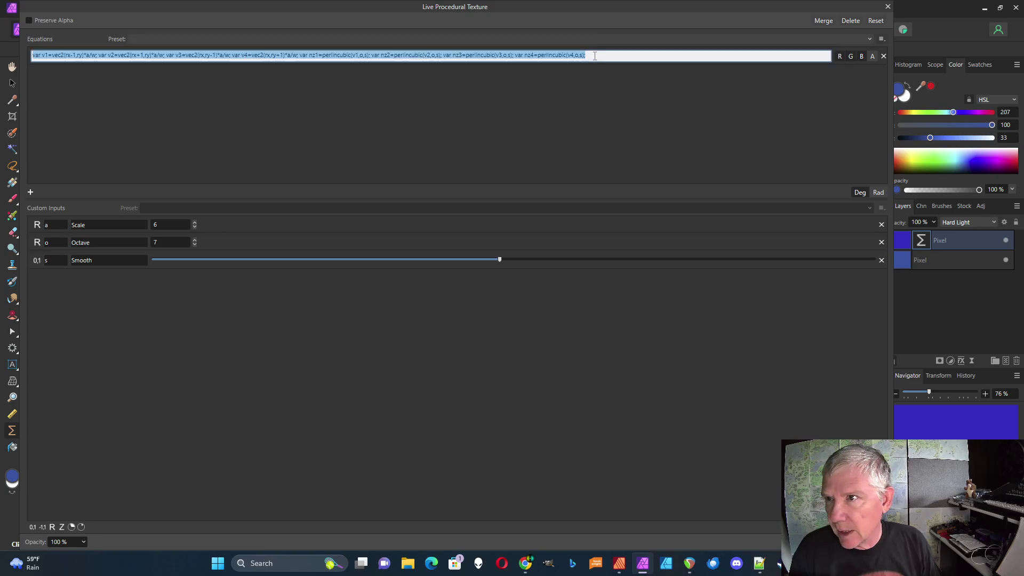
{"action": "key", "text": "alt+Tab"}
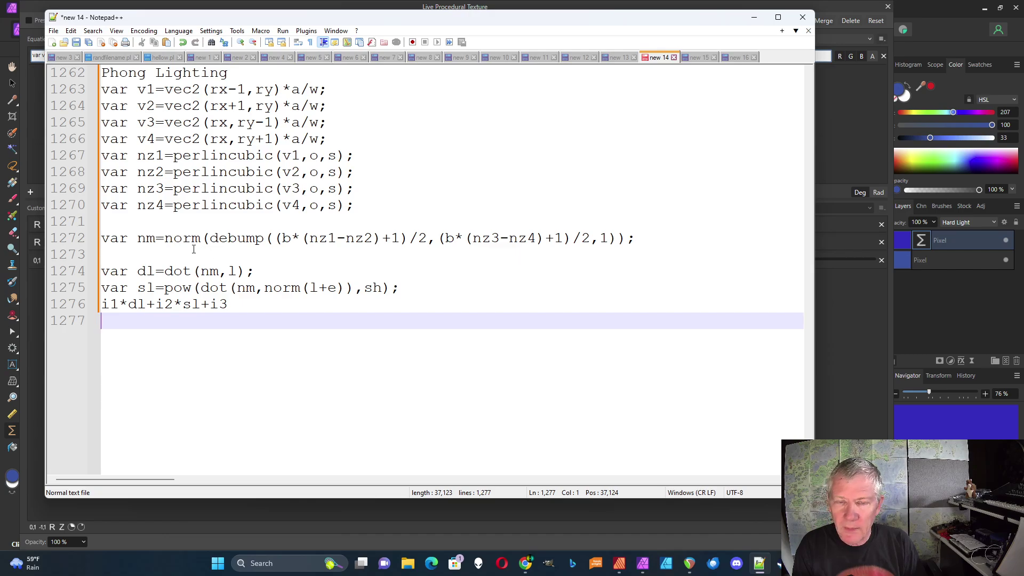
{"action": "left_click", "coordinate": [841, 319]}
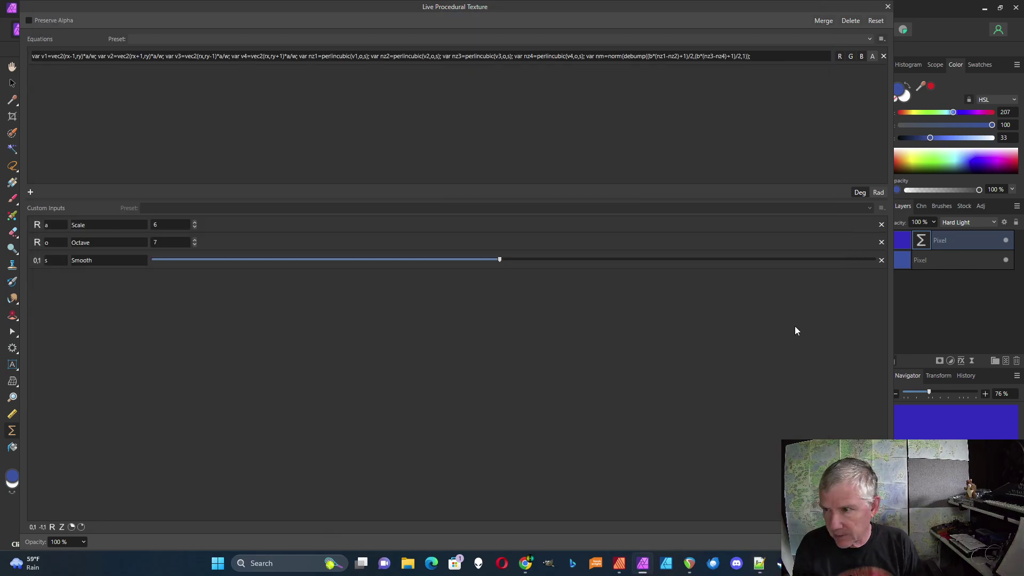
Step: Add an elevation-rotation custom input named l, described as Lighting
{"action": "left_click", "coordinate": [82, 527]}
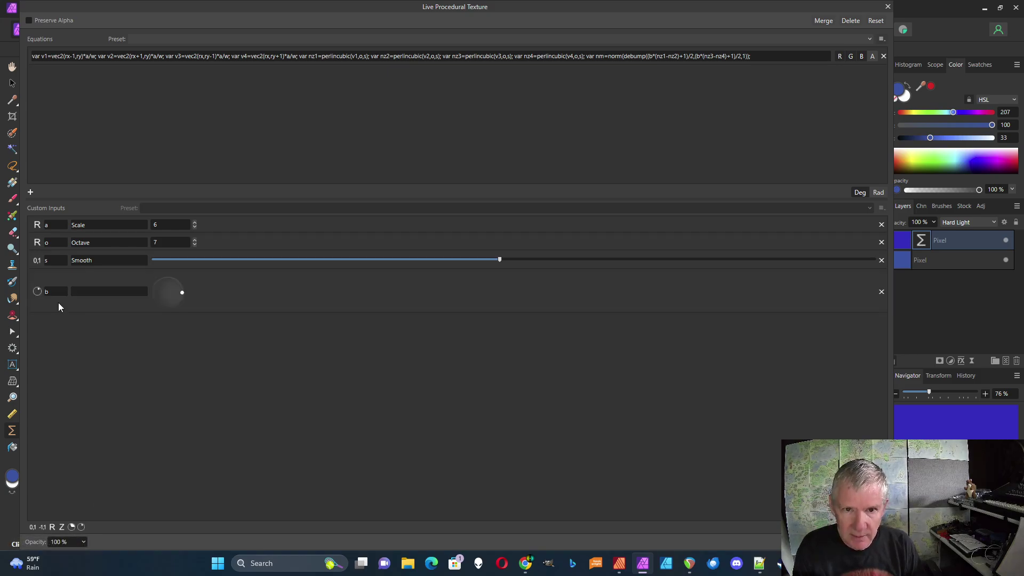
{"action": "key", "text": "BackSpace"}
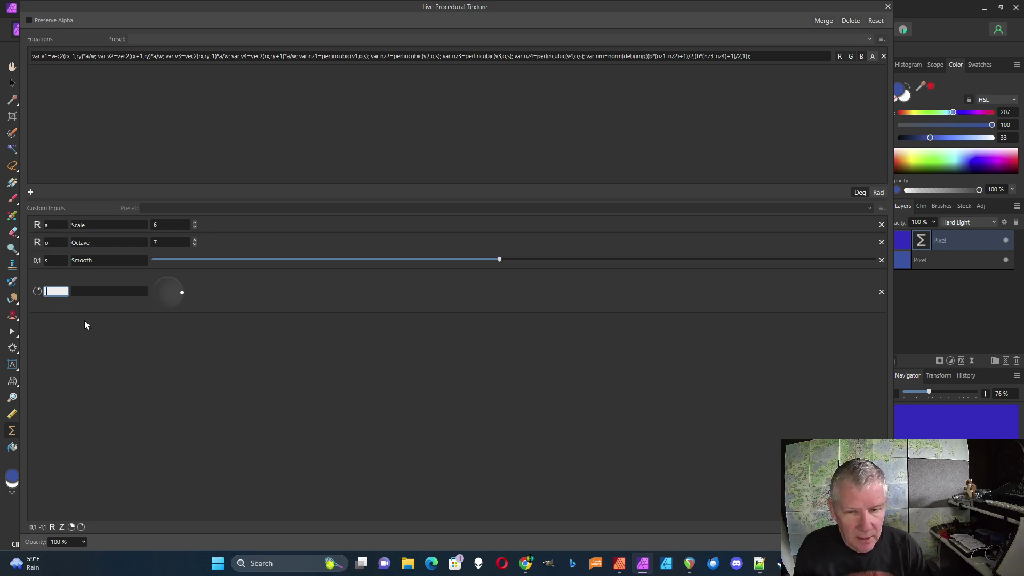
{"action": "left_click", "coordinate": [91, 290]}
{"action": "type", "text": "Lighting"}
{"action": "key", "text": "Return"}
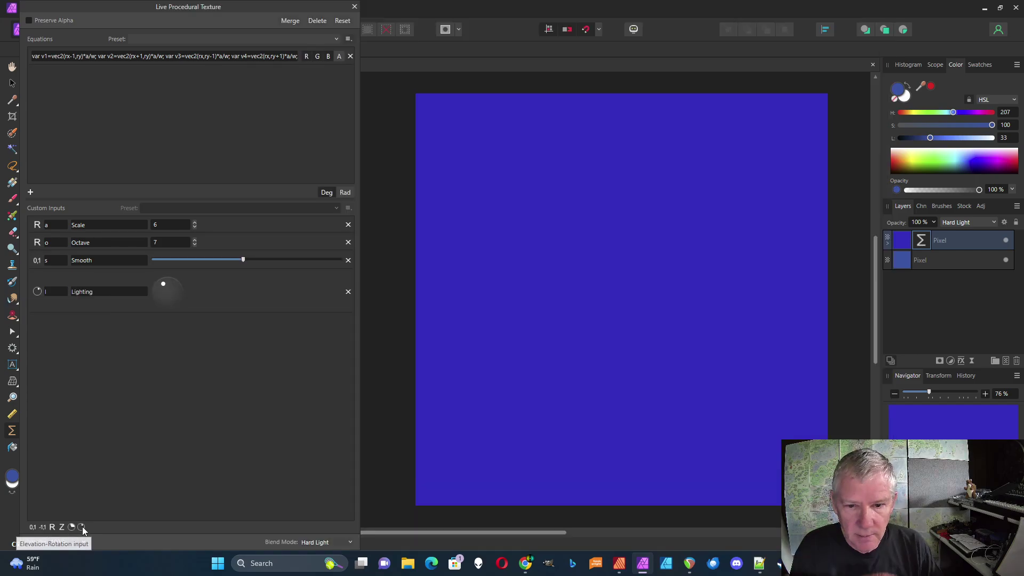
Step: Add an elevation-rotation custom input named e, described as Eye, and a real-number input b with the value 3
{"action": "left_click", "coordinate": [81, 527]}
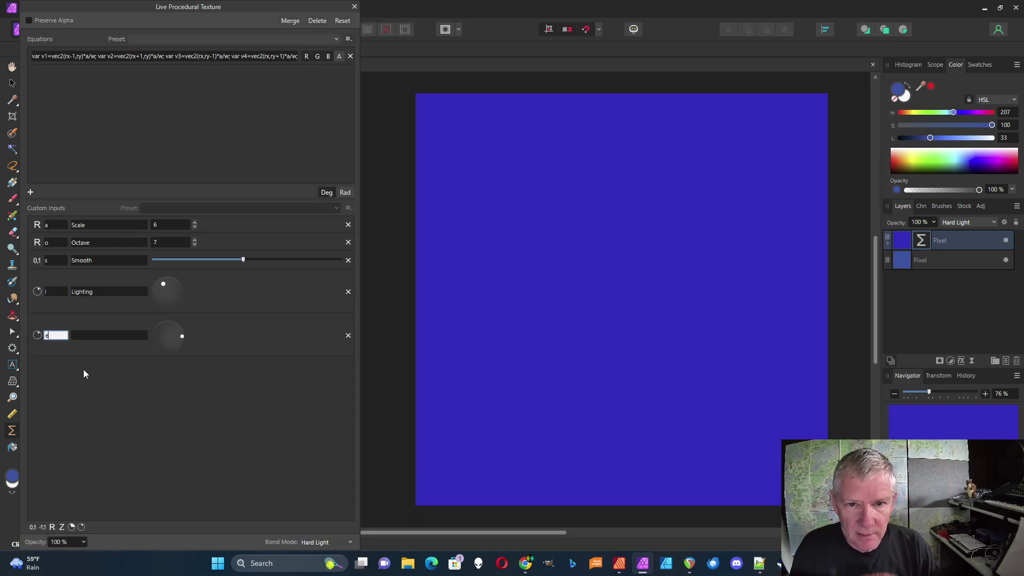
{"action": "type", "text": "e"}
{"action": "left_click", "coordinate": [123, 339]}
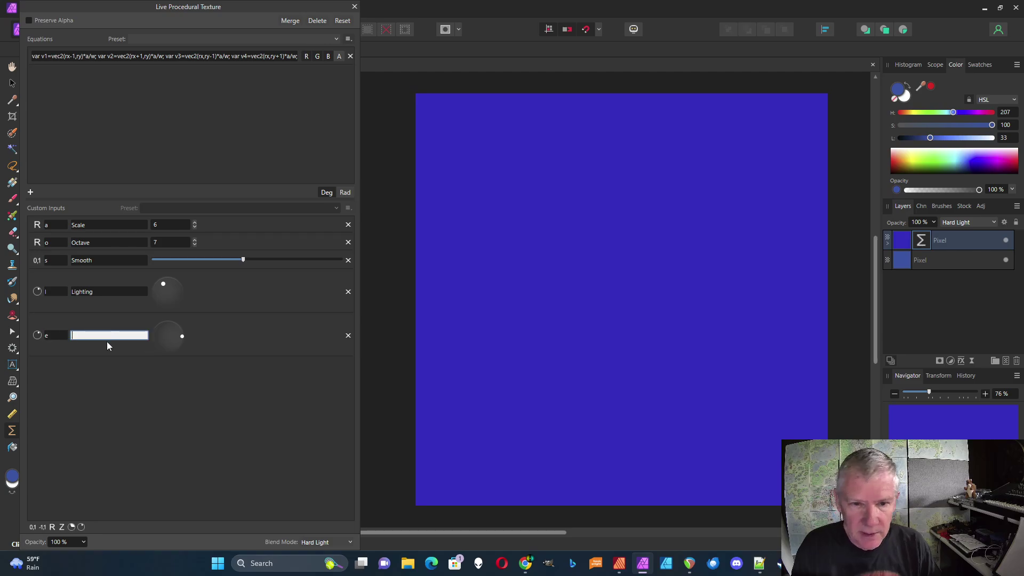
{"action": "type", "text": "Eye"}
{"action": "left_click", "coordinate": [117, 371]}
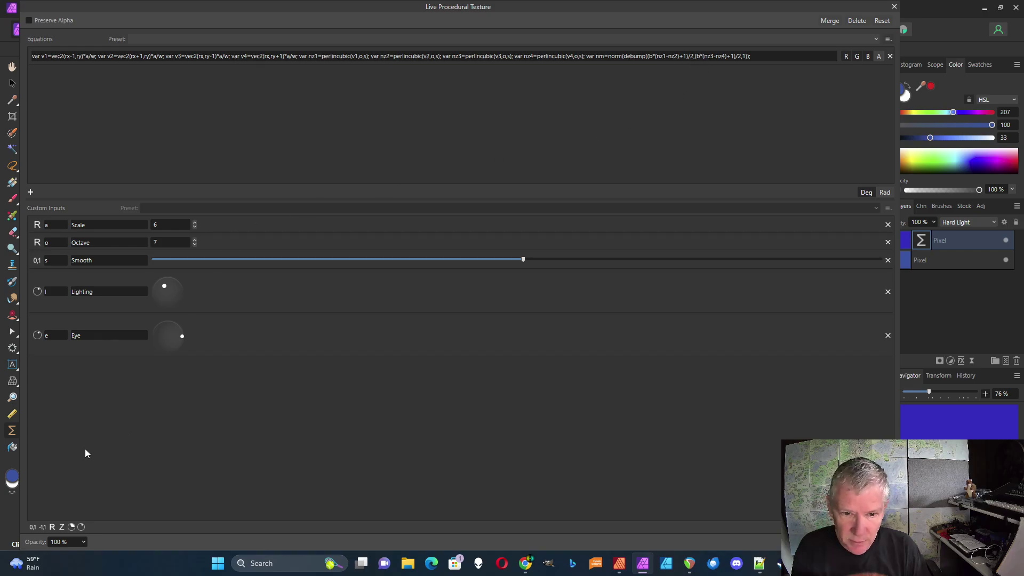
{"action": "left_click", "coordinate": [55, 527]}
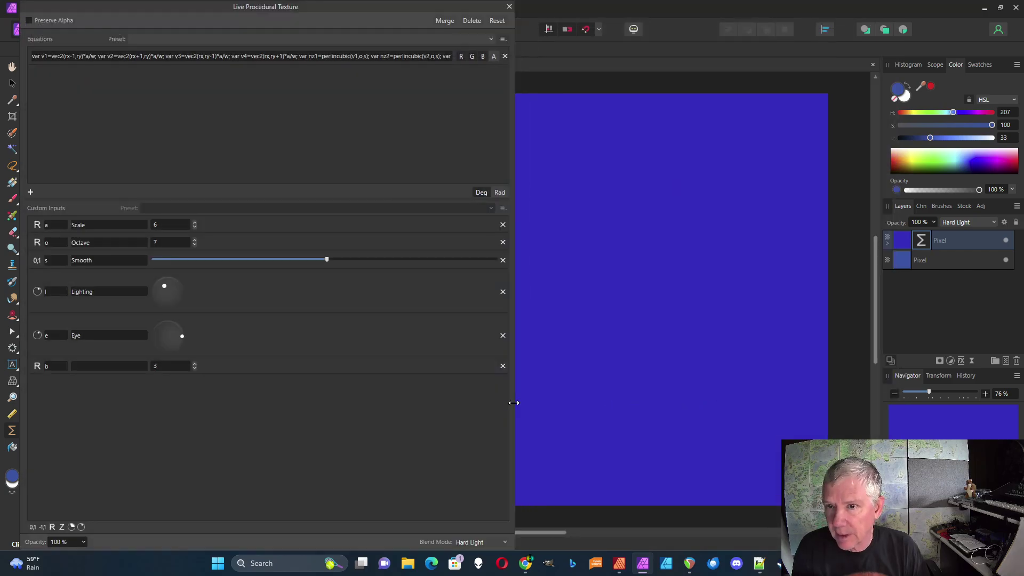
Step: Append var dl=dot(nm,l); to the equation with dl as its output, and apply it to the canvas
{"action": "left_click_drag", "start_coordinate": [514, 402], "coordinate": [908, 402]}
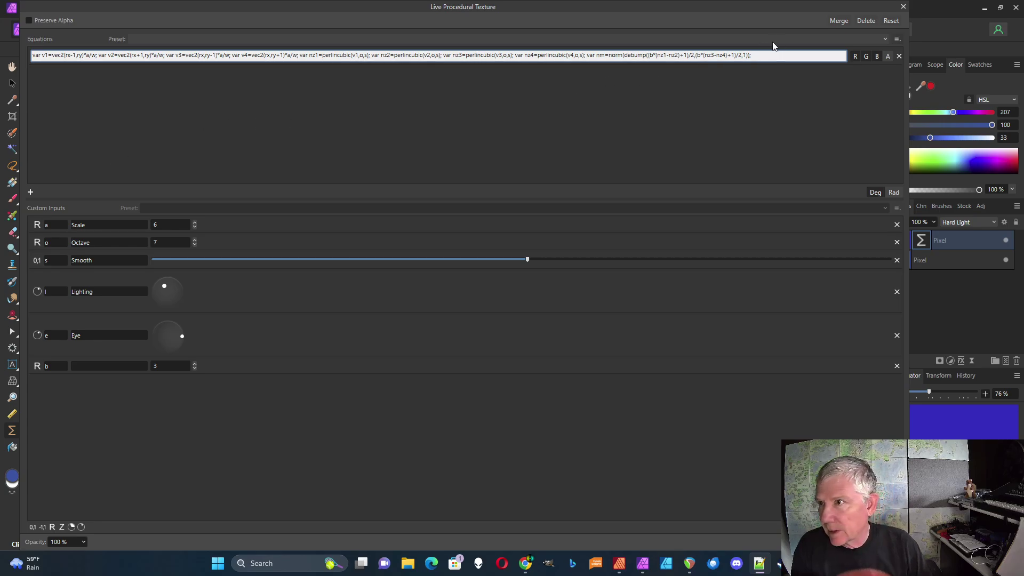
{"action": "left_click", "coordinate": [758, 56]}
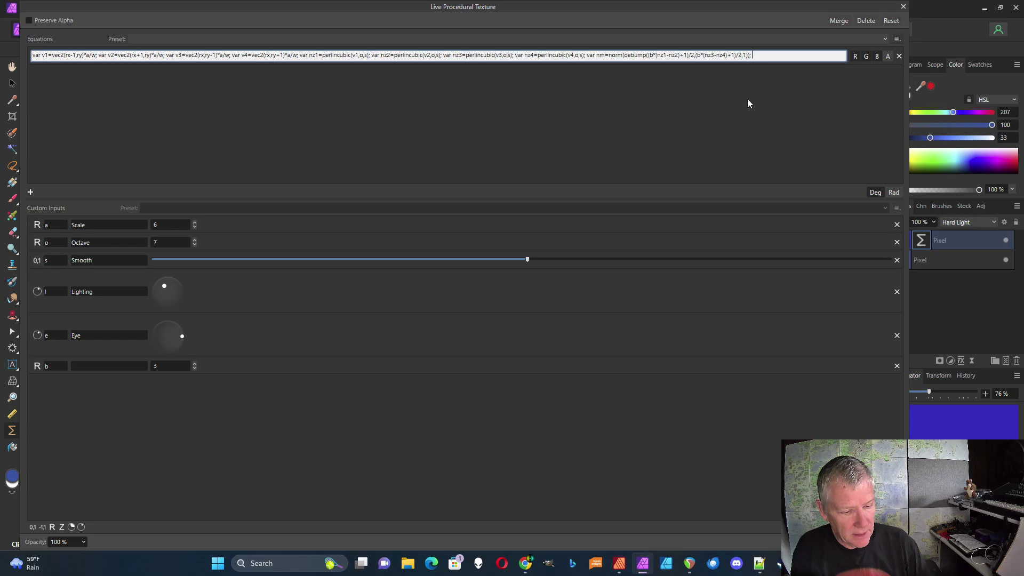
{"action": "type", "text": "var dl=dot(nm,l);"}
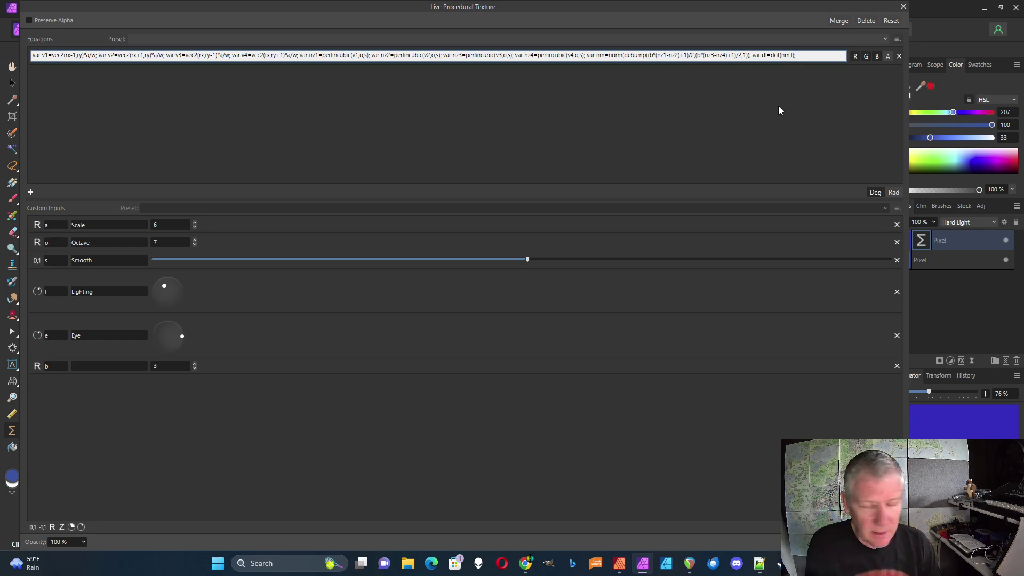
{"action": "type", "text": "dl"}
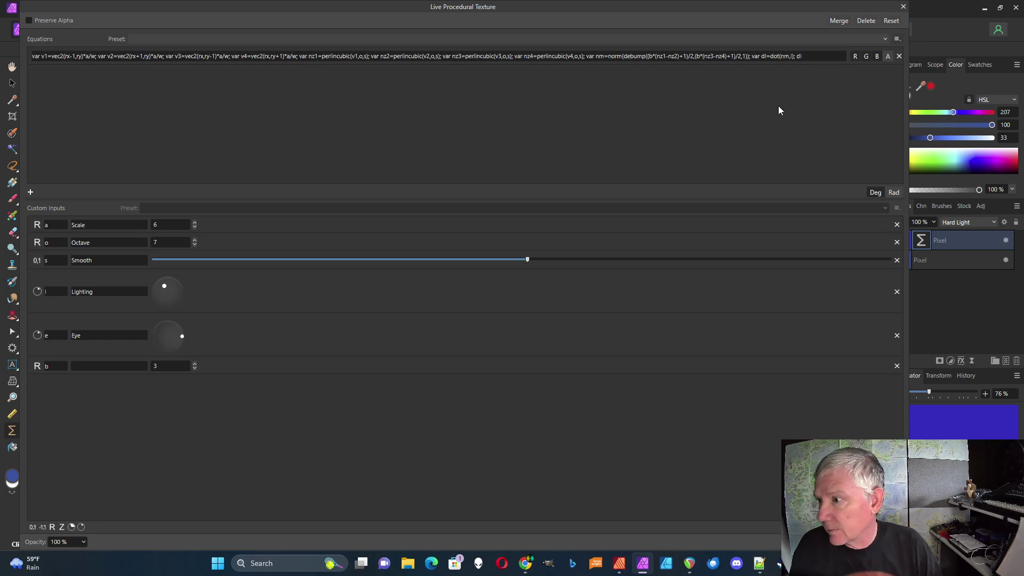
{"action": "left_click_drag", "start_coordinate": [908, 136], "coordinate": [389, 132]}
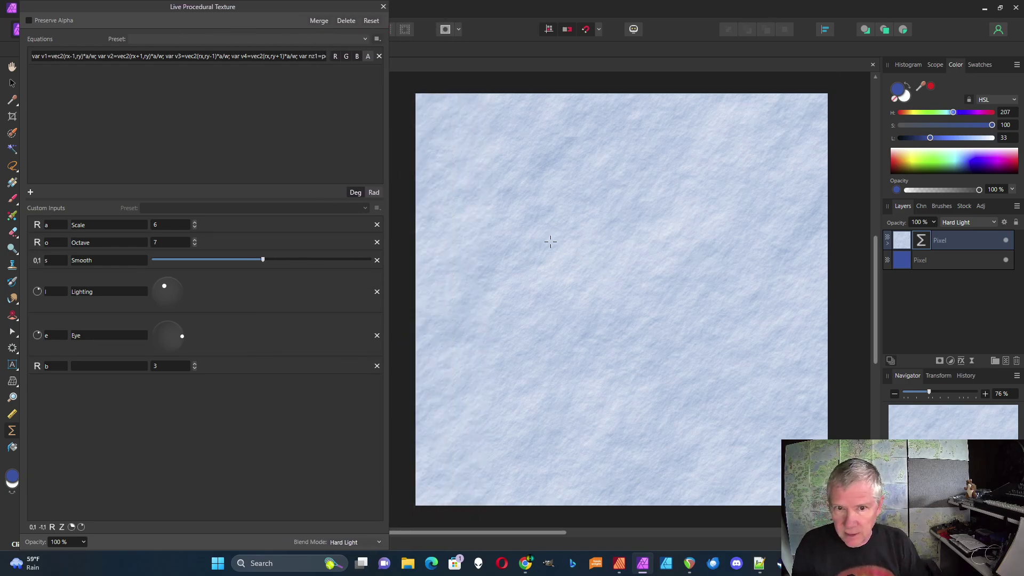
Step: Add a 0-to-1 range custom input named i1, described as Diffuse Ligthing
{"action": "left_click", "coordinate": [32, 527]}
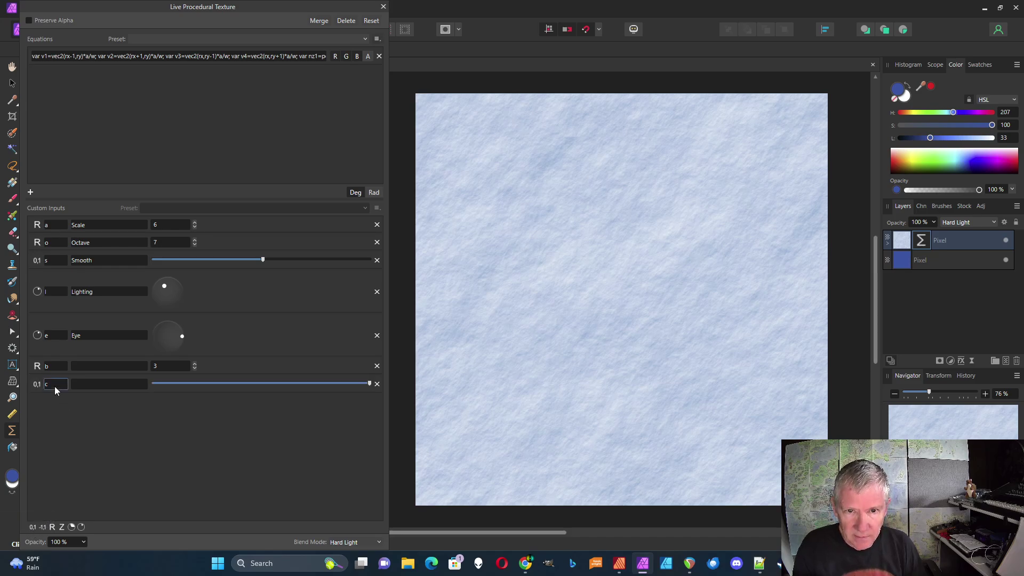
{"action": "type", "text": "i1"}
{"action": "left_click", "coordinate": [99, 384]}
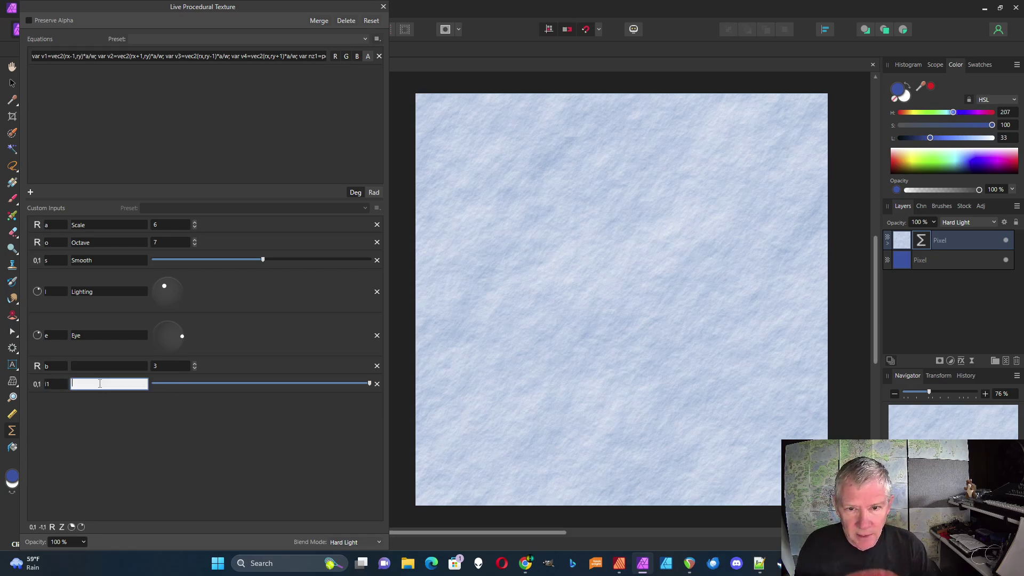
{"action": "type", "text": "Diffuse L"}
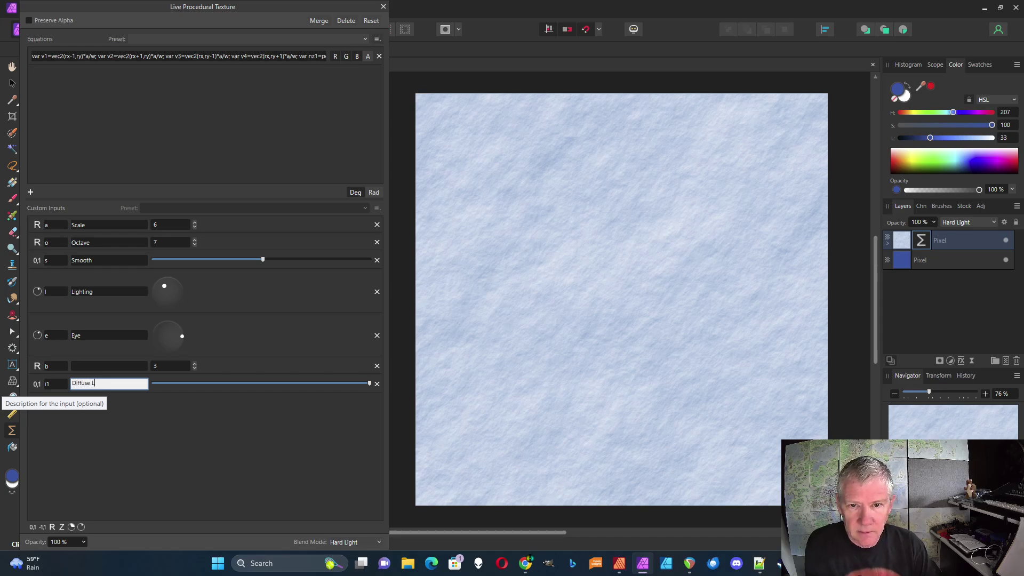
{"action": "type", "text": "igthing"}
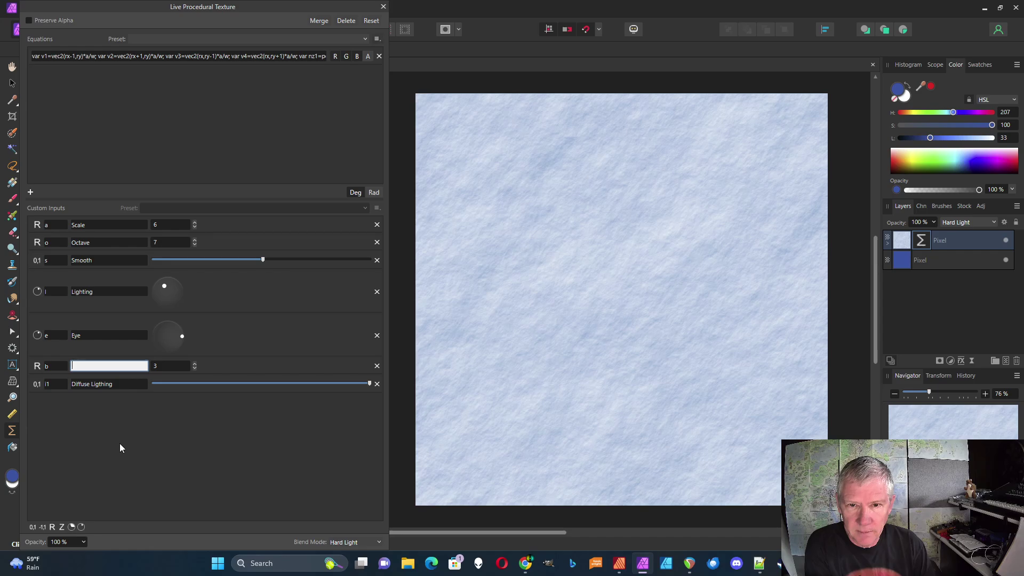
Step: Describe the custom input b as Slope and raise its value to 20
{"action": "type", "text": "Slope"}
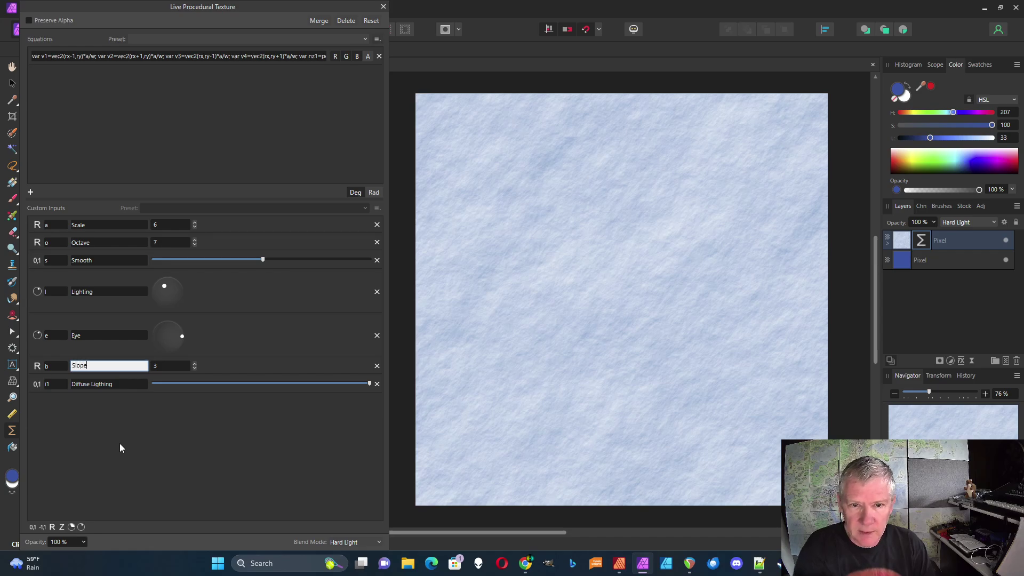
{"action": "key", "text": "Return"}
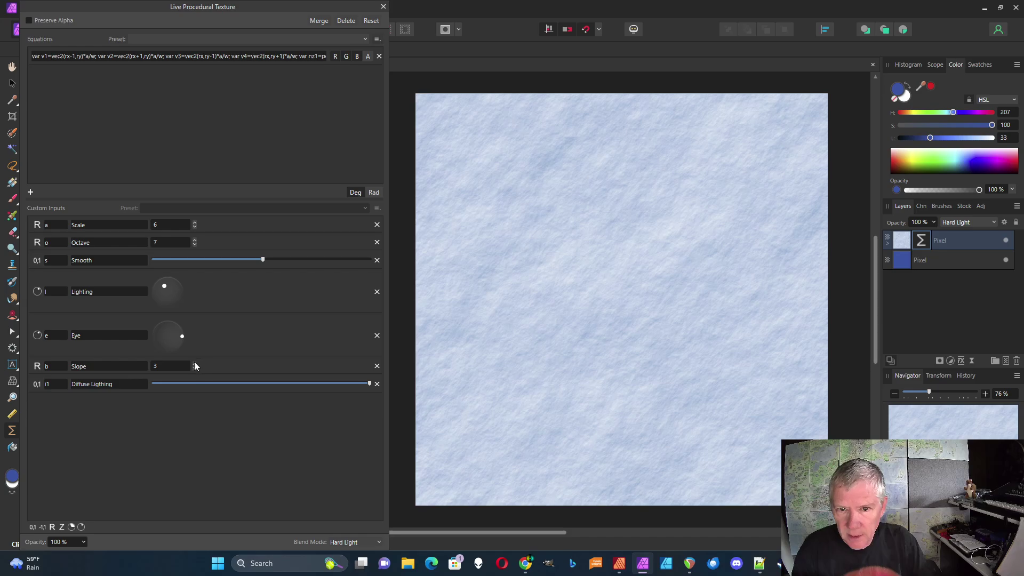
{"action": "scroll", "coordinate": [195, 363], "scroll_direction": "up", "scroll_amount": 15}
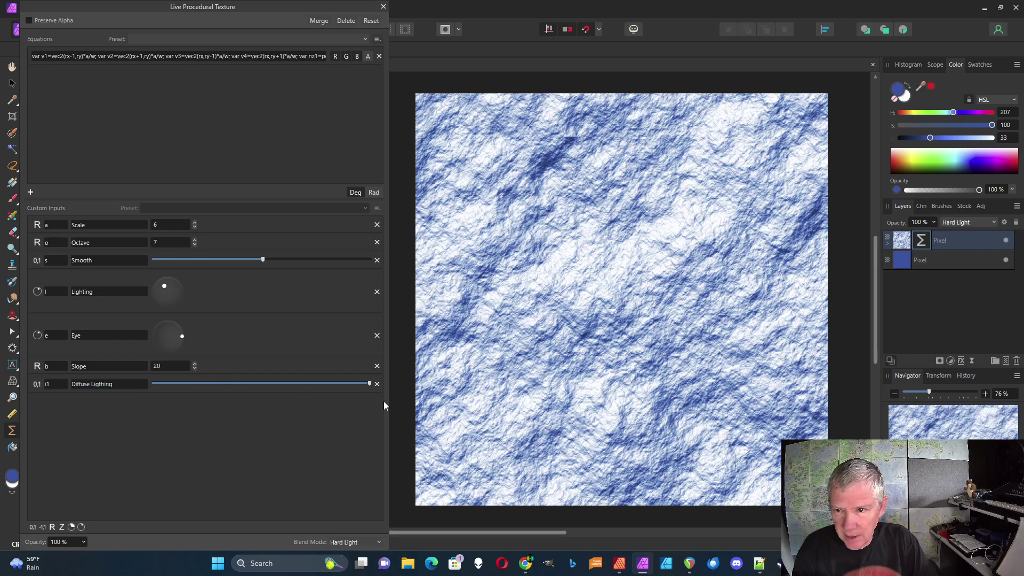
Step: Multiply the equation's final output by the diffuse input so it ends with i1*dl, and apply it
{"action": "left_click_drag", "start_coordinate": [384, 404], "coordinate": [878, 347]}
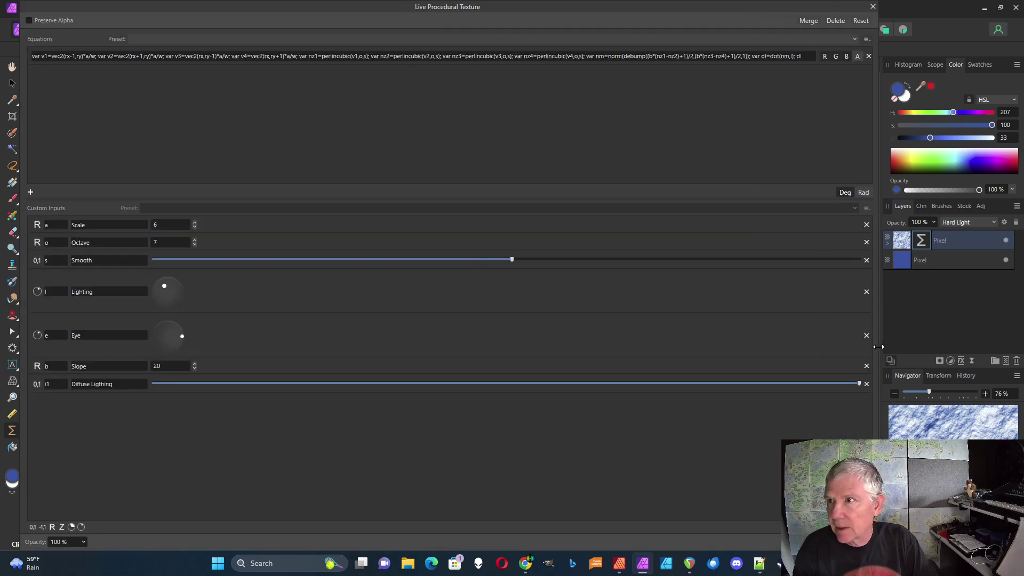
{"action": "left_click", "coordinate": [797, 56]}
{"action": "left_click", "coordinate": [804, 56]}
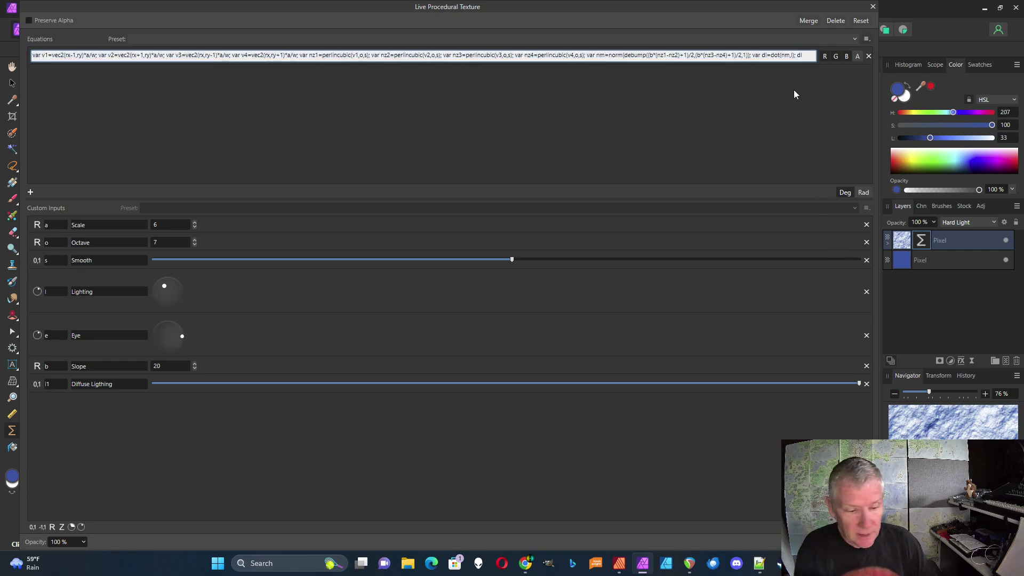
{"action": "type", "text": "i1*"}
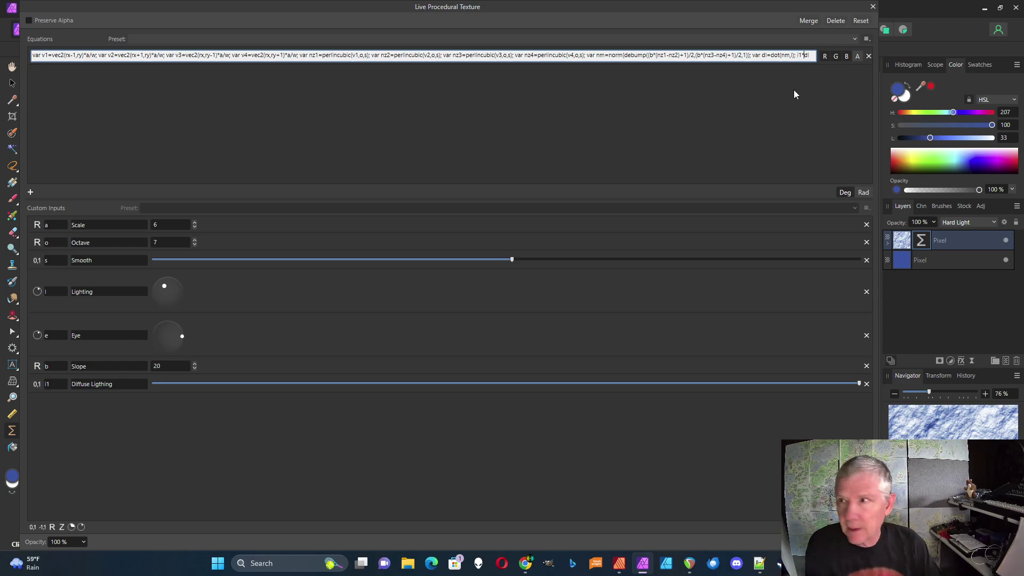
{"action": "key", "text": "Return"}
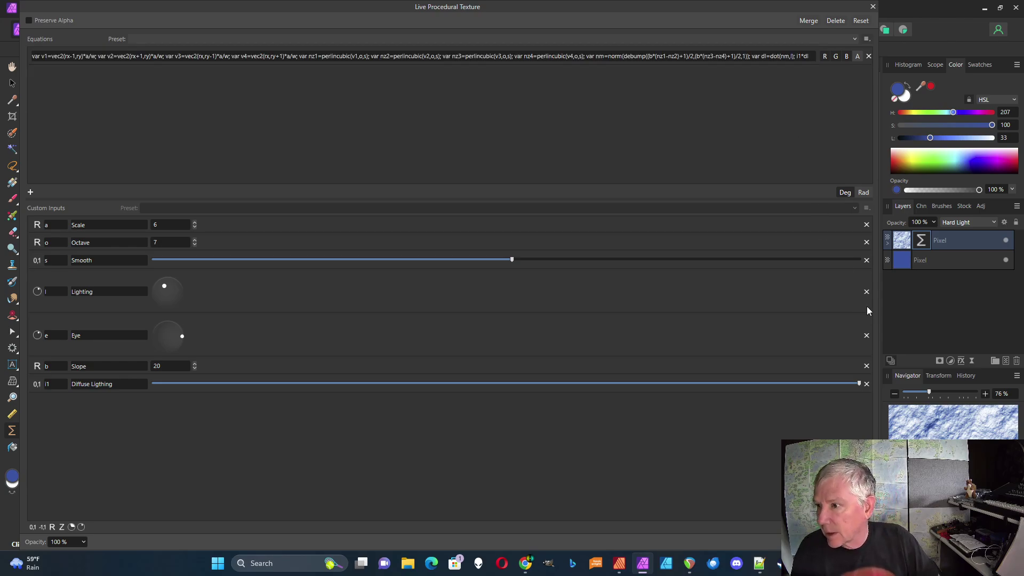
Step: With the canvas uncovered, lower the diffuse input i1 to about half and set Slope to 18 and Scale to 21
{"action": "left_click_drag", "start_coordinate": [875, 309], "coordinate": [378, 318]}
{"action": "left_click_drag", "start_coordinate": [358, 384], "coordinate": [259, 388]}
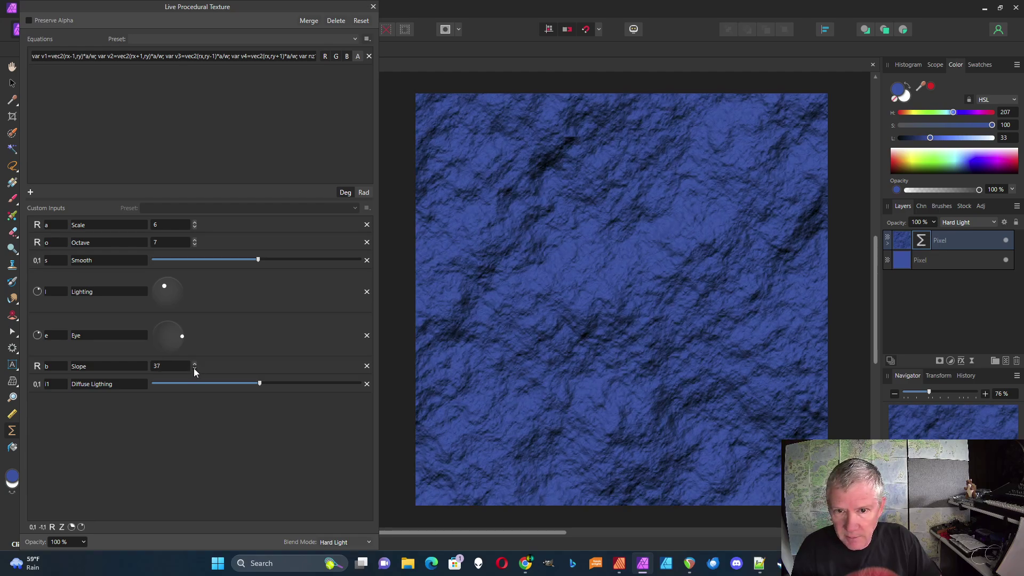
{"action": "scroll", "coordinate": [193, 368], "scroll_direction": "down", "scroll_amount": 13}
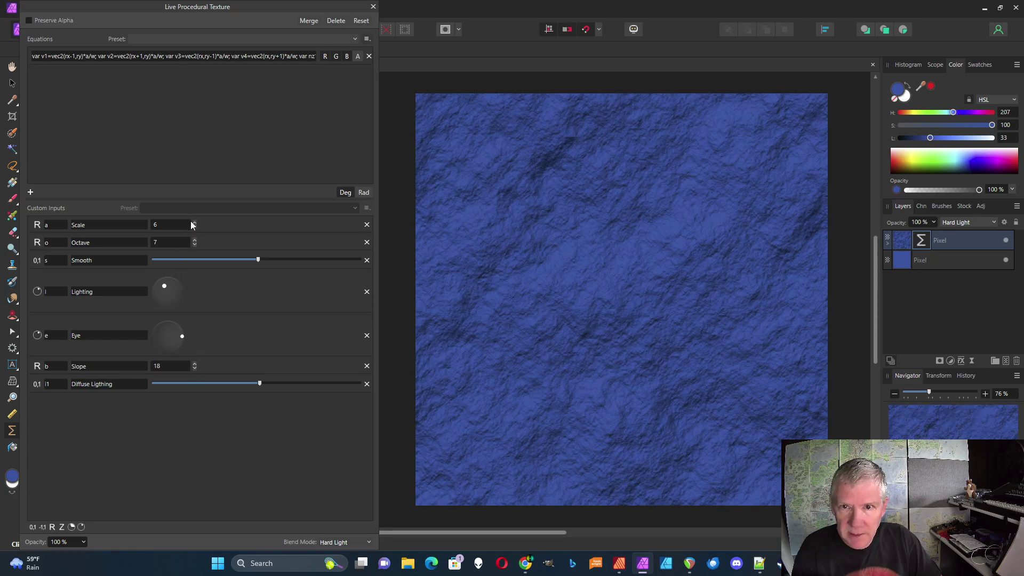
{"action": "scroll", "coordinate": [196, 220], "scroll_direction": "up", "scroll_amount": 1}
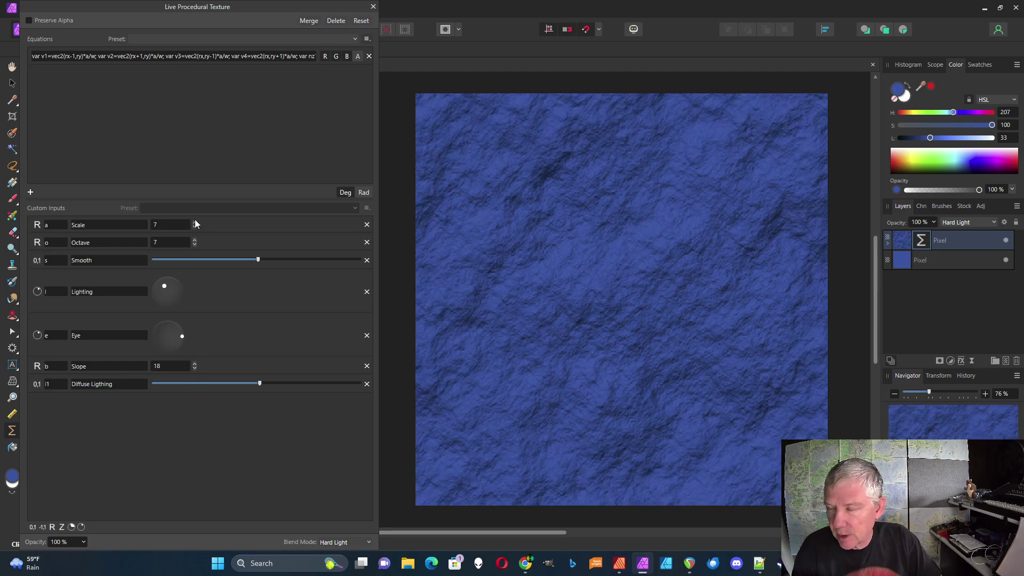
{"action": "scroll", "coordinate": [194, 222], "scroll_direction": "up", "scroll_amount": 14}
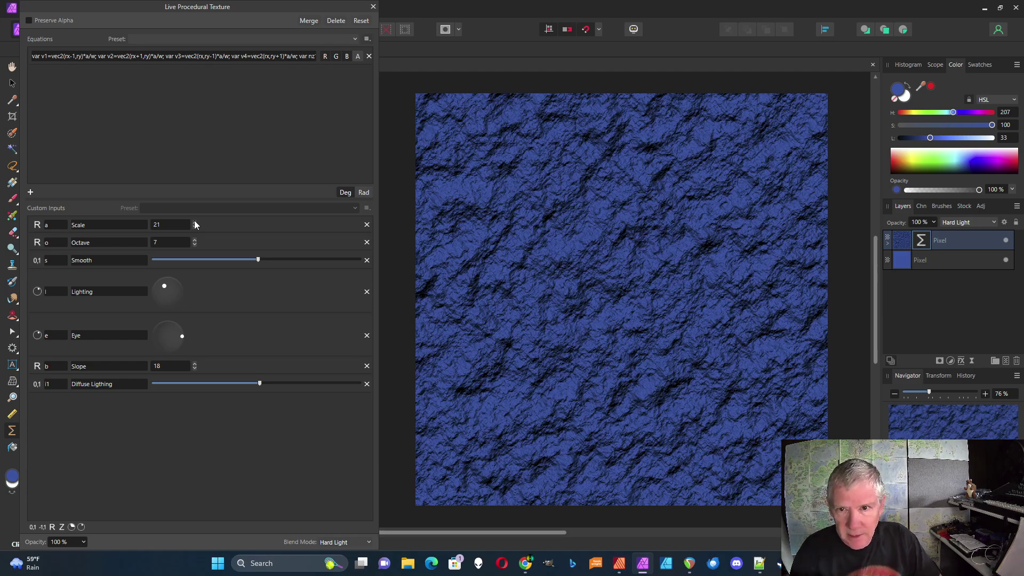
Step: Copy var sl=pow(dot(nm,norm(l+e)),sh); from the Phong Lighting notes in Notepad++ and insert it before i1*dl in the texture equation
{"action": "key", "text": "alt+Tab"}
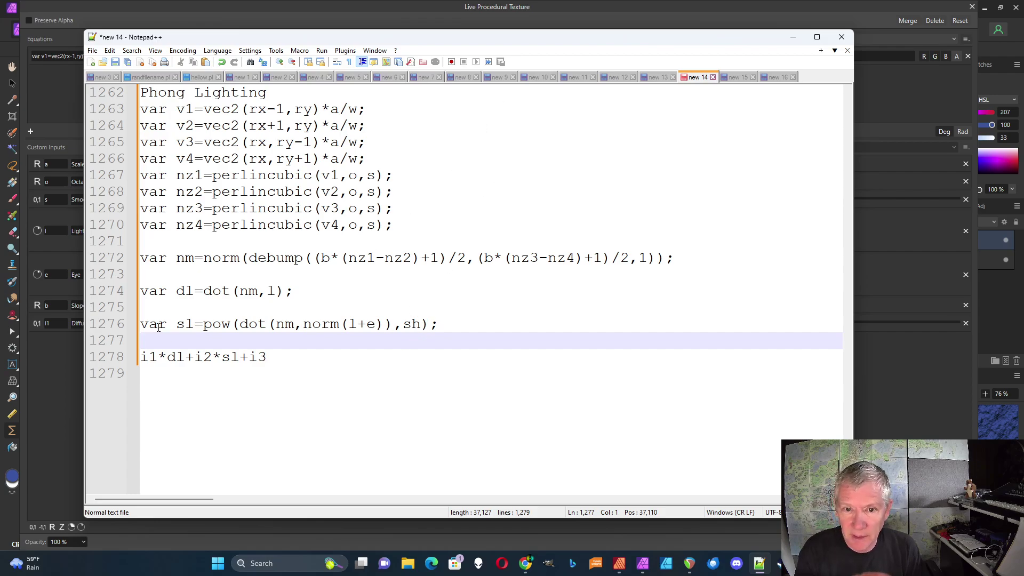
{"action": "left_click_drag", "start_coordinate": [142, 323], "coordinate": [438, 323]}
{"action": "key", "text": "ctrl+c"}
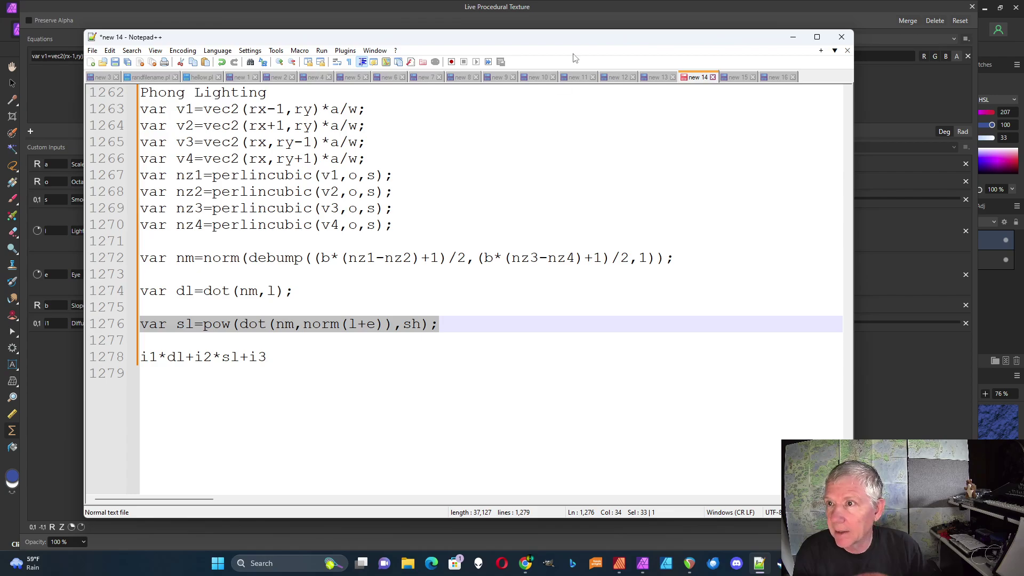
{"action": "left_click", "coordinate": [793, 37]}
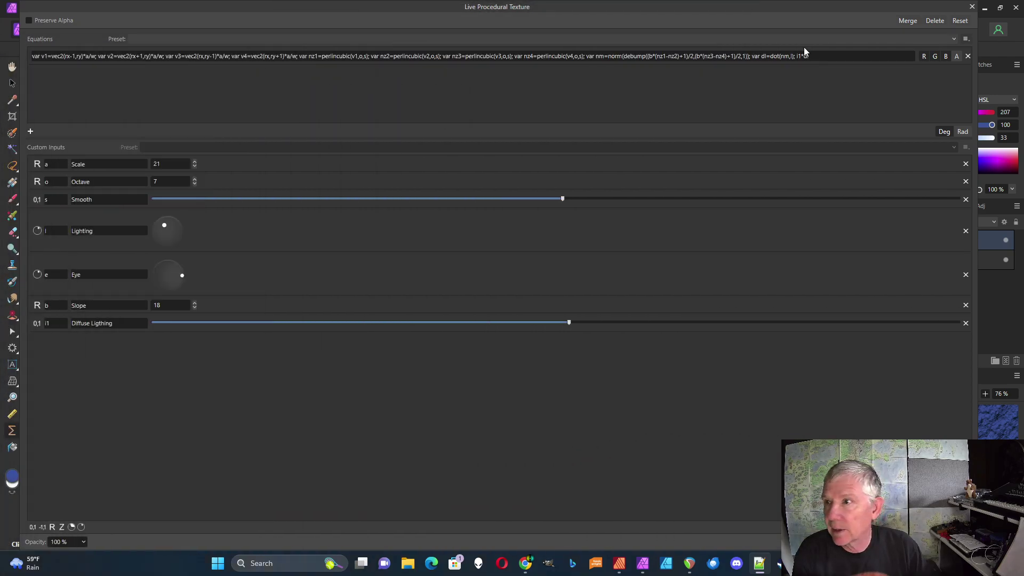
{"action": "left_click", "coordinate": [789, 58]}
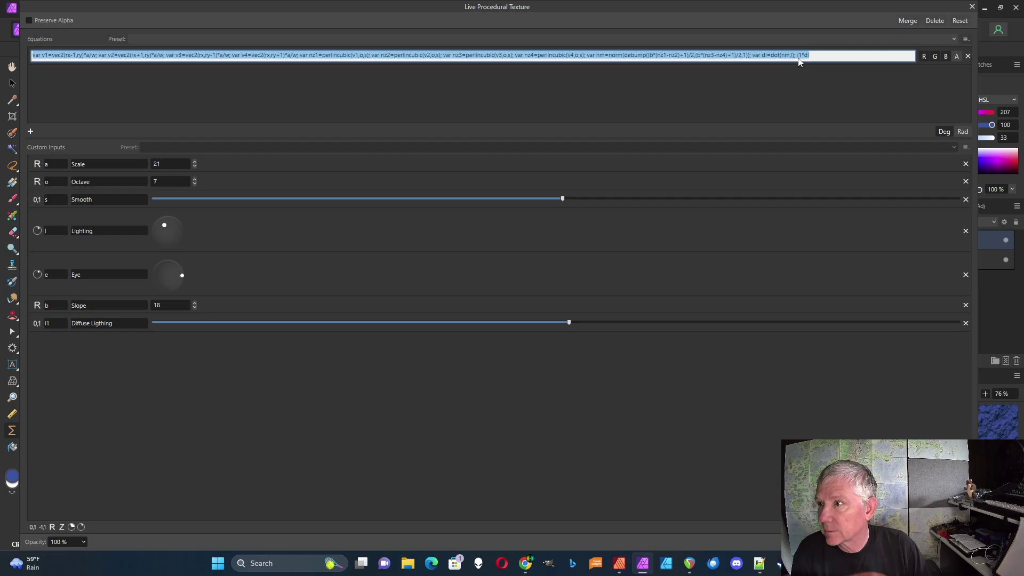
{"action": "left_click", "coordinate": [798, 58]}
{"action": "key", "text": "ctrl+v"}
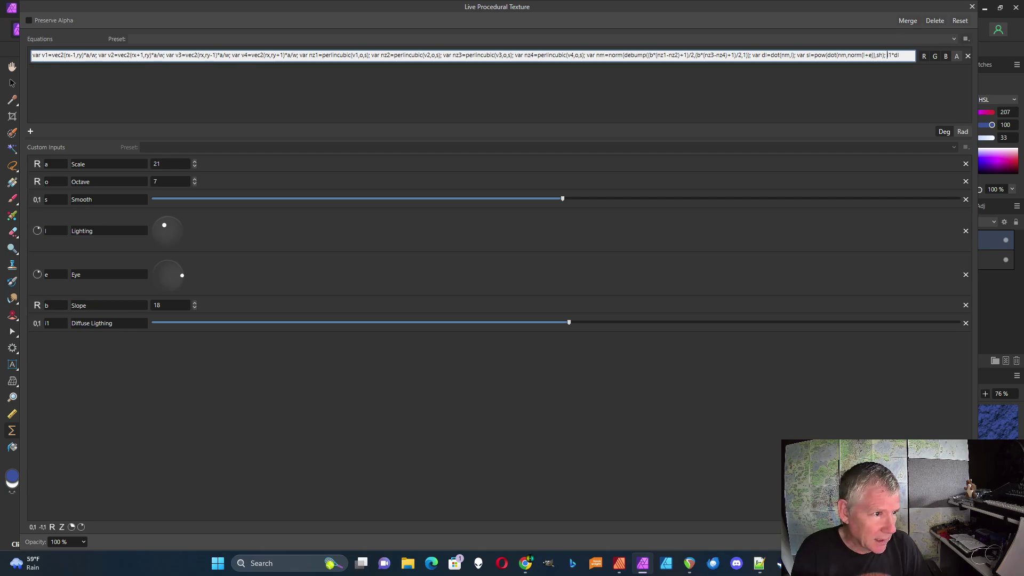
Step: Add a real-number custom input named sh, described as Shiny, with the value 10
{"action": "left_click", "coordinate": [51, 527]}
{"action": "left_click", "coordinate": [56, 343]}
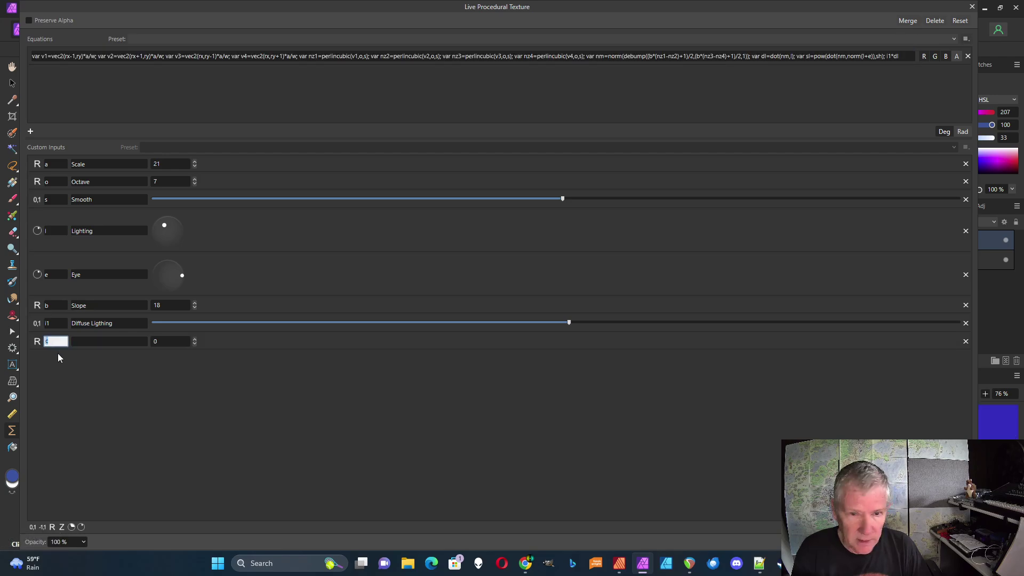
{"action": "type", "text": "sh"}
{"action": "key", "text": "Return"}
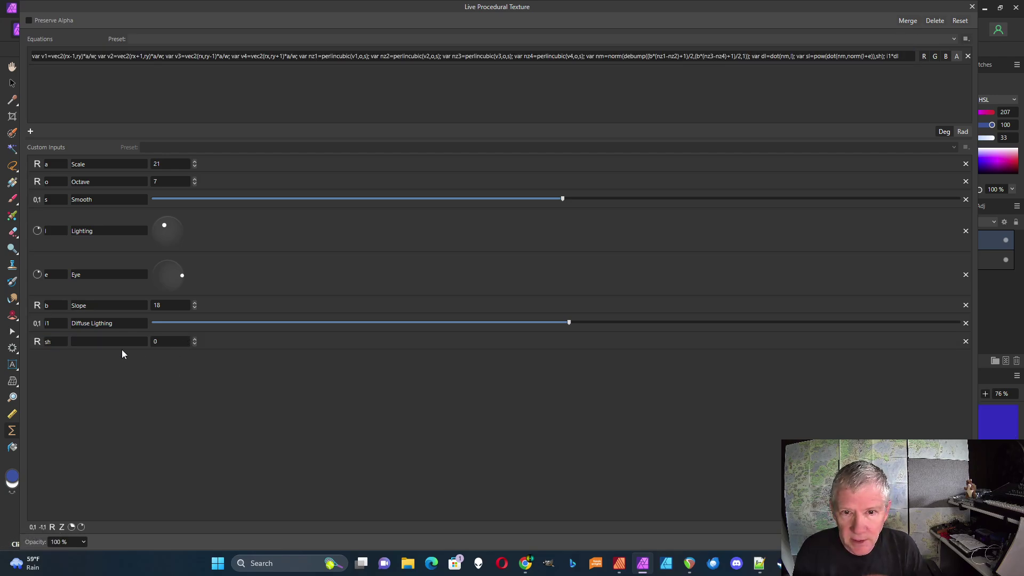
{"action": "left_click", "coordinate": [105, 343]}
{"action": "type", "text": "Shiny"}
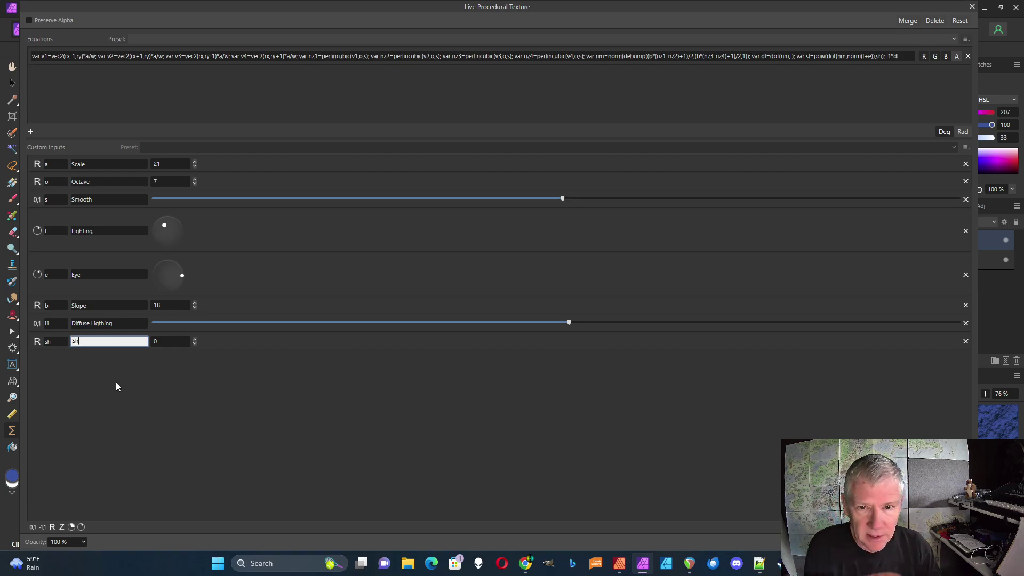
{"action": "left_click", "coordinate": [194, 339]}
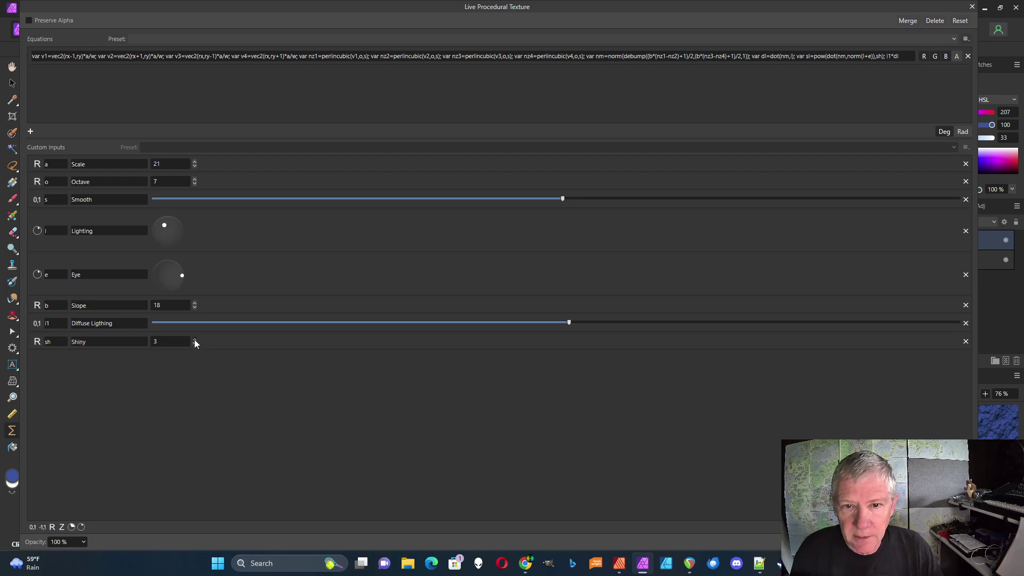
{"action": "left_click", "coordinate": [194, 340]}
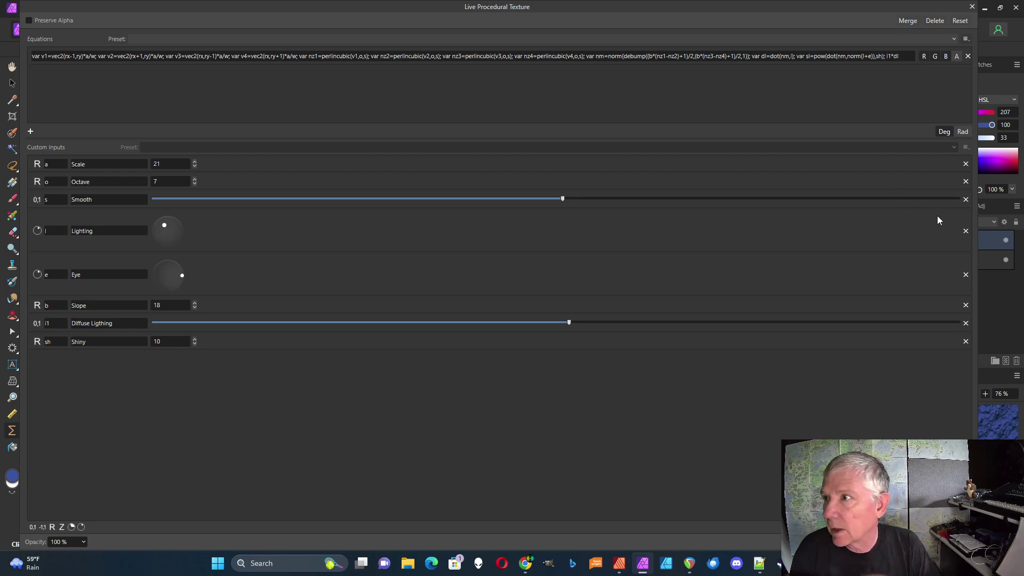
Step: Append +i2*sl to the end of the equation so the output becomes i1*dl+i2*sl, and apply it
{"action": "left_click", "coordinate": [904, 58]}
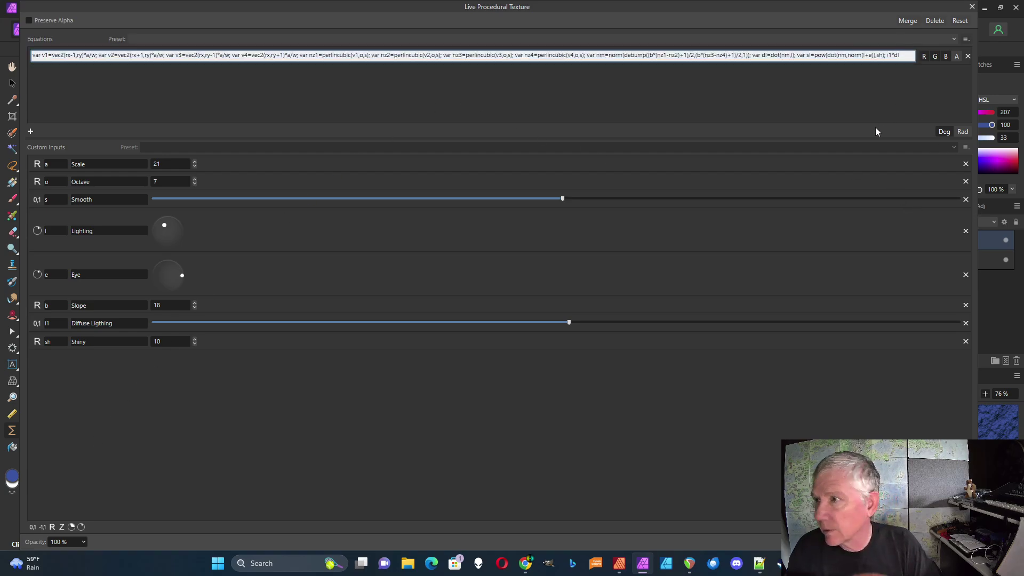
{"action": "type", "text": "+i2"}
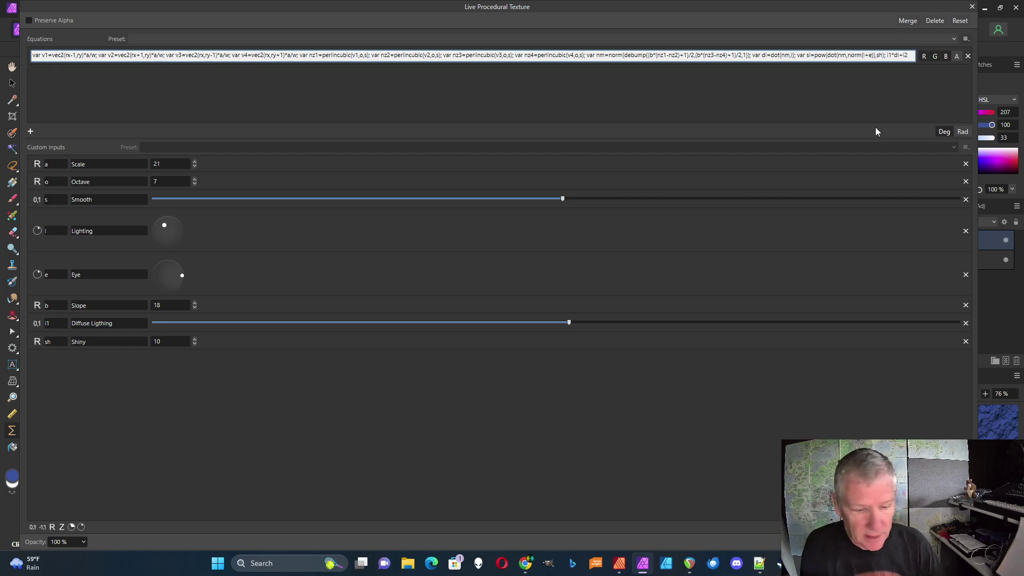
{"action": "type", "text": "*sl"}
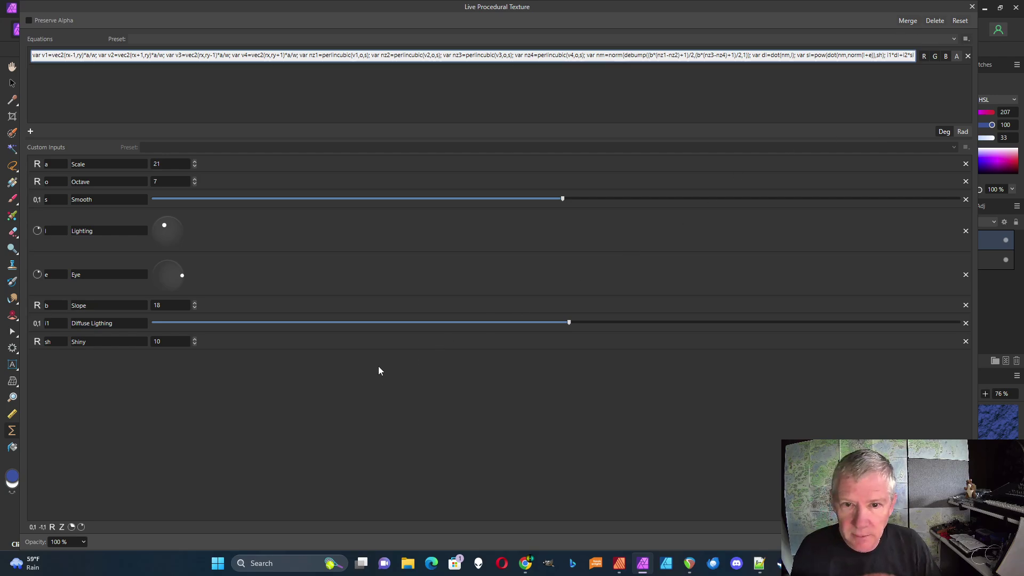
{"action": "left_click", "coordinate": [287, 399]}
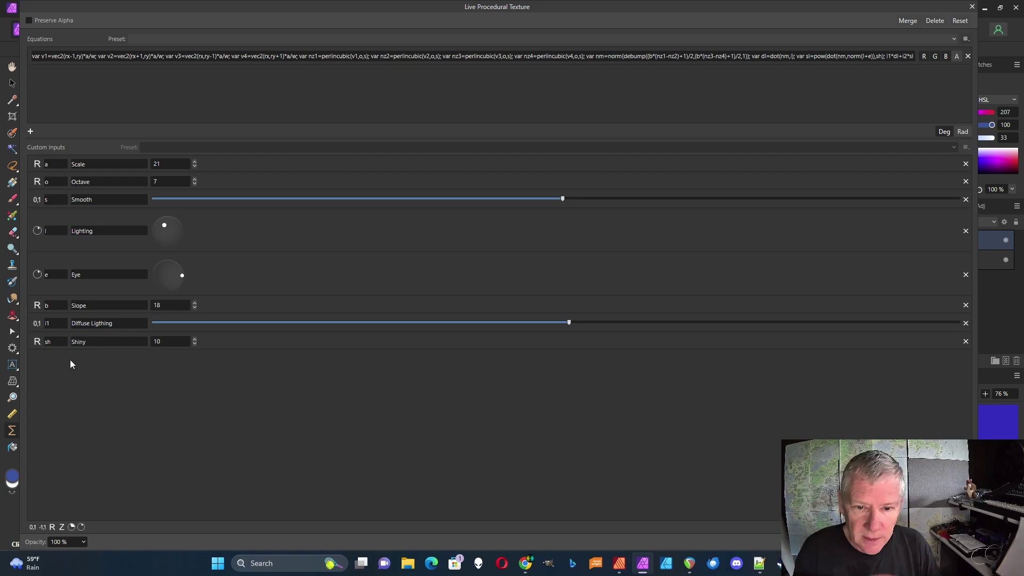
Step: Add a 0-to-1 range custom input named i2, described as Specular Lighting, lower it to just over a third, and uncover the canvas
{"action": "left_click", "coordinate": [33, 526]}
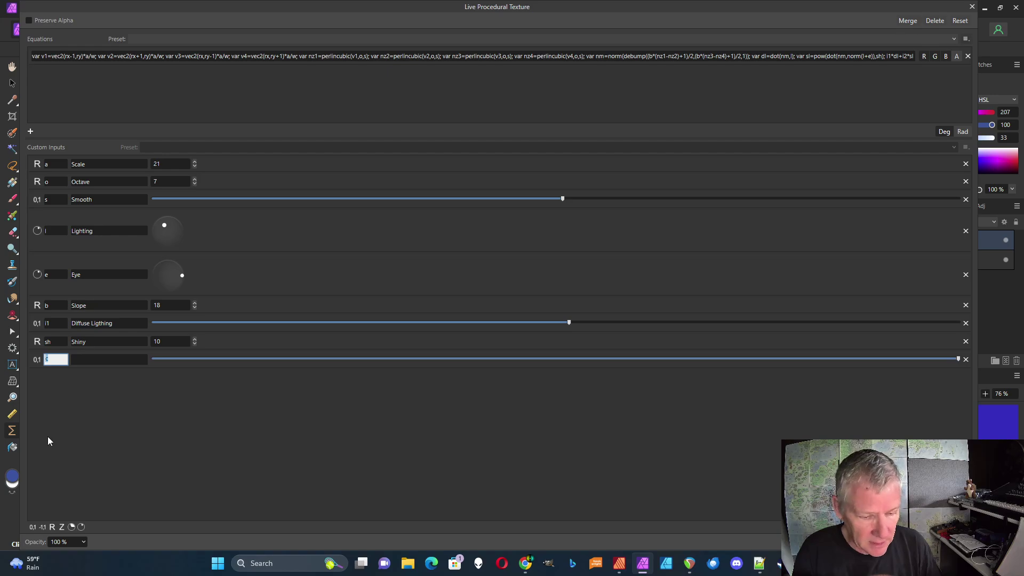
{"action": "type", "text": "i2"}
{"action": "key", "text": "Return"}
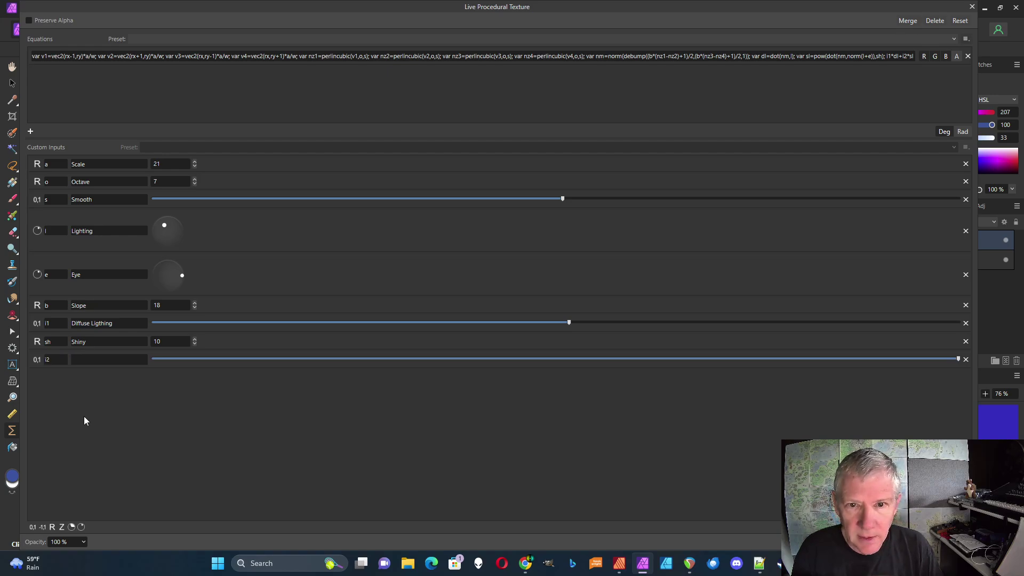
{"action": "left_click", "coordinate": [86, 360]}
{"action": "type", "text": "Sp"}
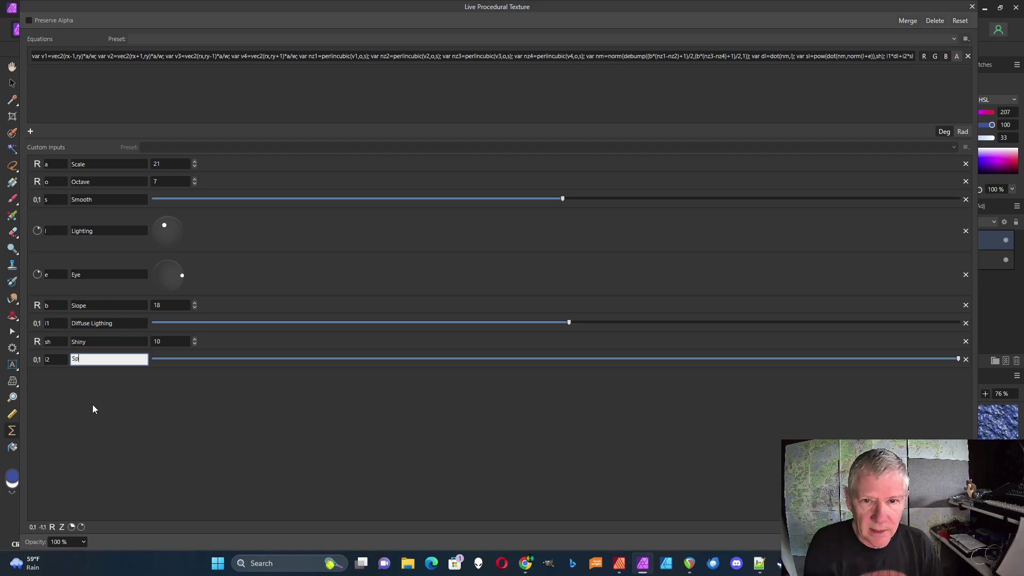
{"action": "type", "text": "ecular Lighting"}
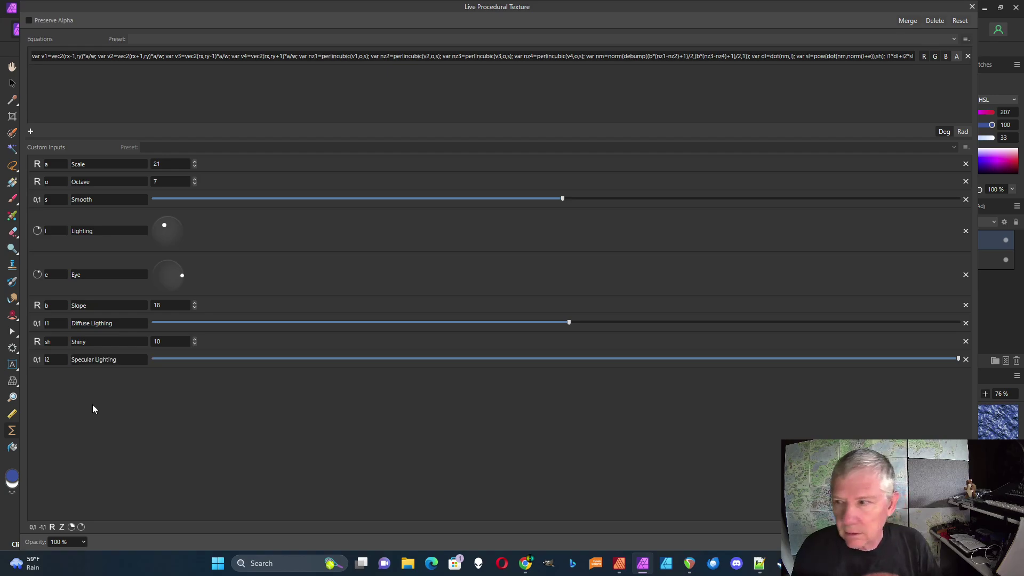
{"action": "key", "text": "Return"}
{"action": "left_click_drag", "start_coordinate": [958, 360], "coordinate": [446, 360]}
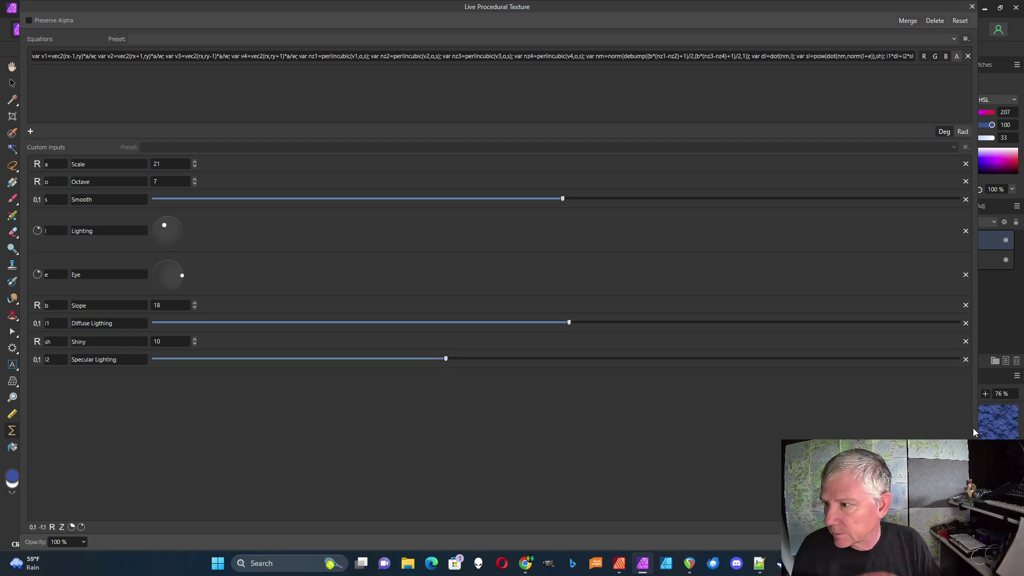
{"action": "left_click_drag", "start_coordinate": [977, 431], "coordinate": [398, 409]}
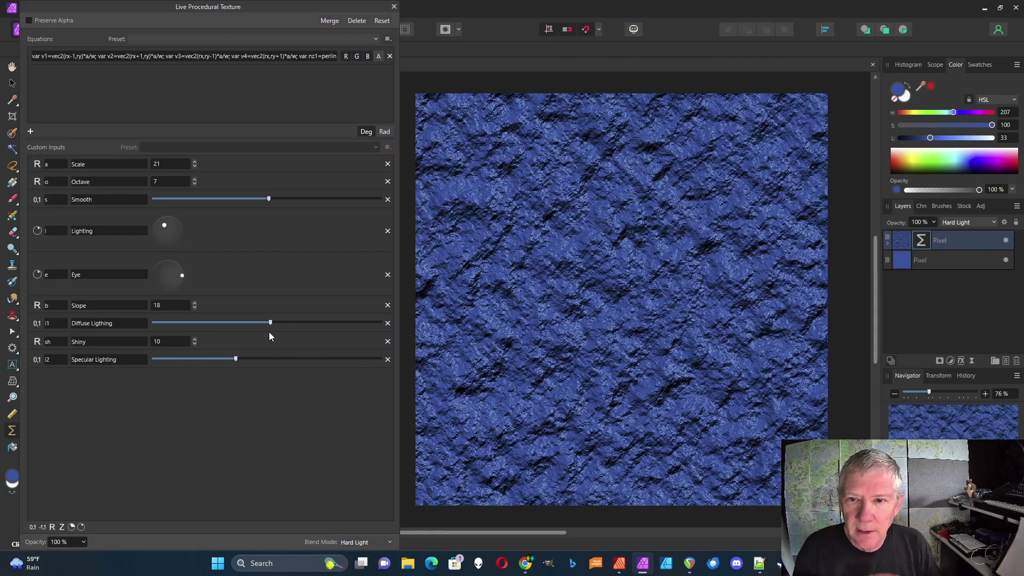
Step: Isolate the specular term by lowering diffuse lighting to zero and raising specular lighting to full, aiming eye and light toward the upper left
{"action": "left_click_drag", "start_coordinate": [270, 323], "coordinate": [101, 319]}
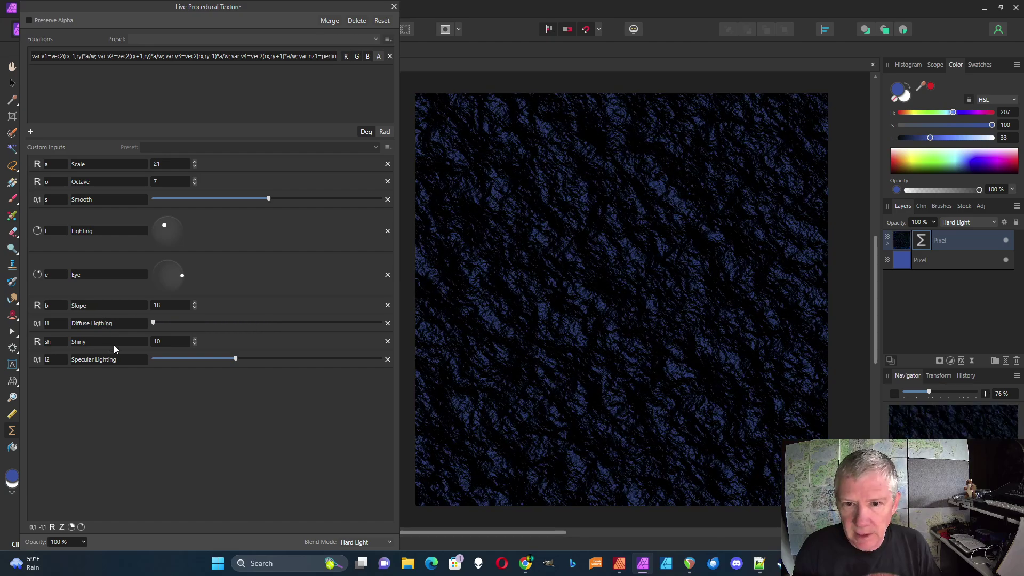
{"action": "left_click_drag", "start_coordinate": [238, 359], "coordinate": [394, 360]}
{"action": "mouse_move", "coordinate": [180, 276]}
{"action": "left_mouse_down"}
{"action": "mouse_move", "coordinate": [164, 266]}
{"action": "mouse_move", "coordinate": [171, 283]}
{"action": "mouse_move", "coordinate": [184, 280]}
{"action": "mouse_move", "coordinate": [163, 271]}
{"action": "left_mouse_up"}
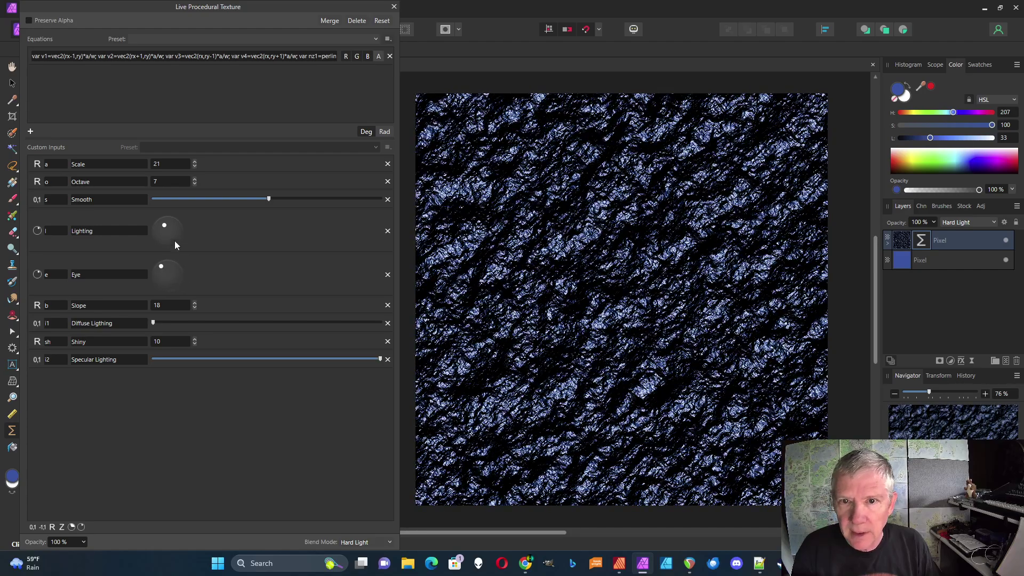
{"action": "mouse_move", "coordinate": [164, 224]}
{"action": "left_mouse_down"}
{"action": "mouse_move", "coordinate": [180, 235]}
{"action": "mouse_move", "coordinate": [156, 235]}
{"action": "mouse_move", "coordinate": [165, 227]}
{"action": "left_mouse_up"}
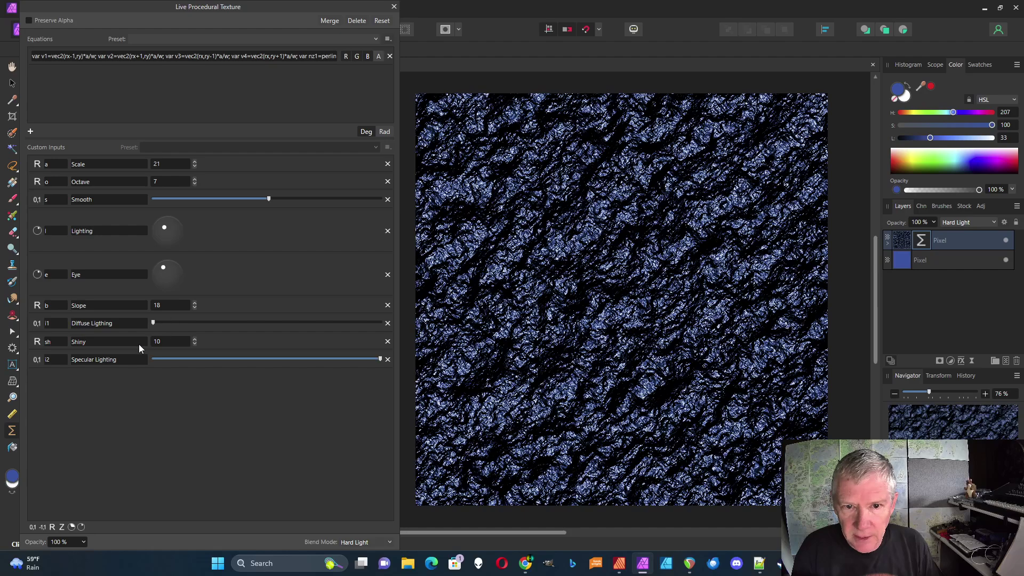
Step: Raise the Shiny input to 43 while keeping Specular Lighting at full
{"action": "left_click", "coordinate": [194, 339]}
{"action": "left_click", "coordinate": [194, 339]}
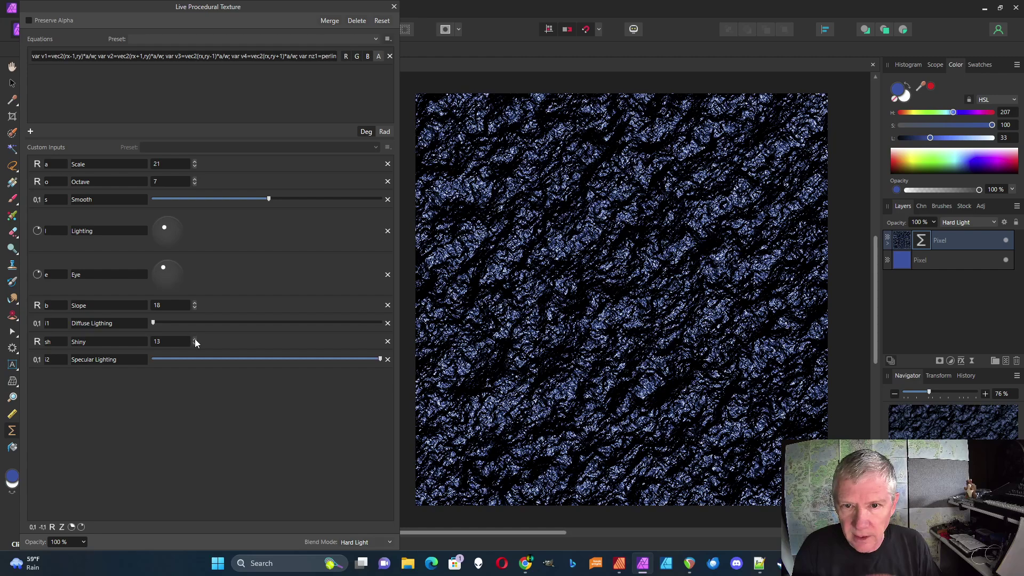
{"action": "left_click_drag", "start_coordinate": [194, 339], "coordinate": [194, 339]}
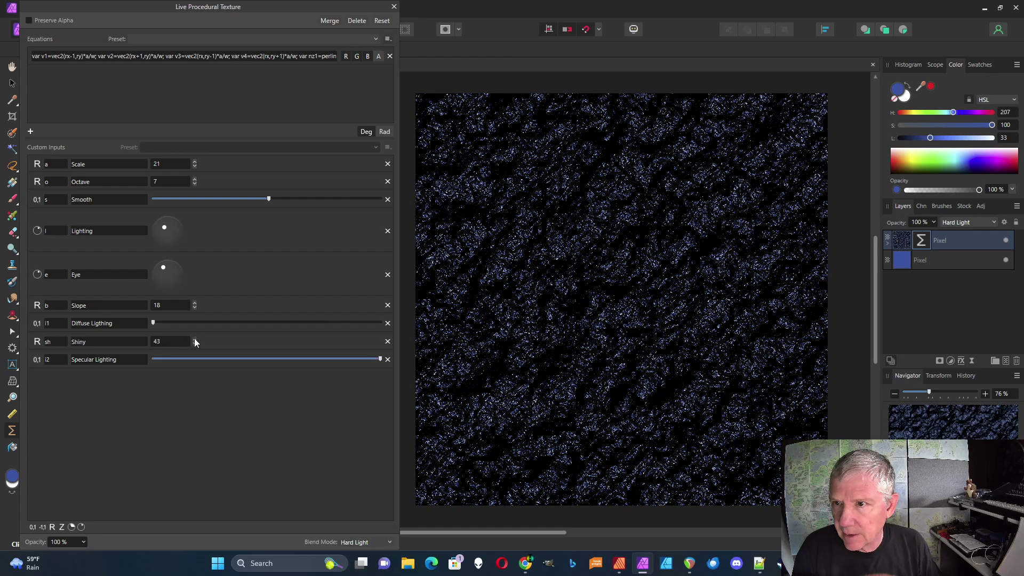
{"action": "mouse_move", "coordinate": [380, 358]}
{"action": "left_mouse_down"}
{"action": "mouse_move", "coordinate": [269, 359]}
{"action": "mouse_move", "coordinate": [380, 359]}
{"action": "left_mouse_up"}
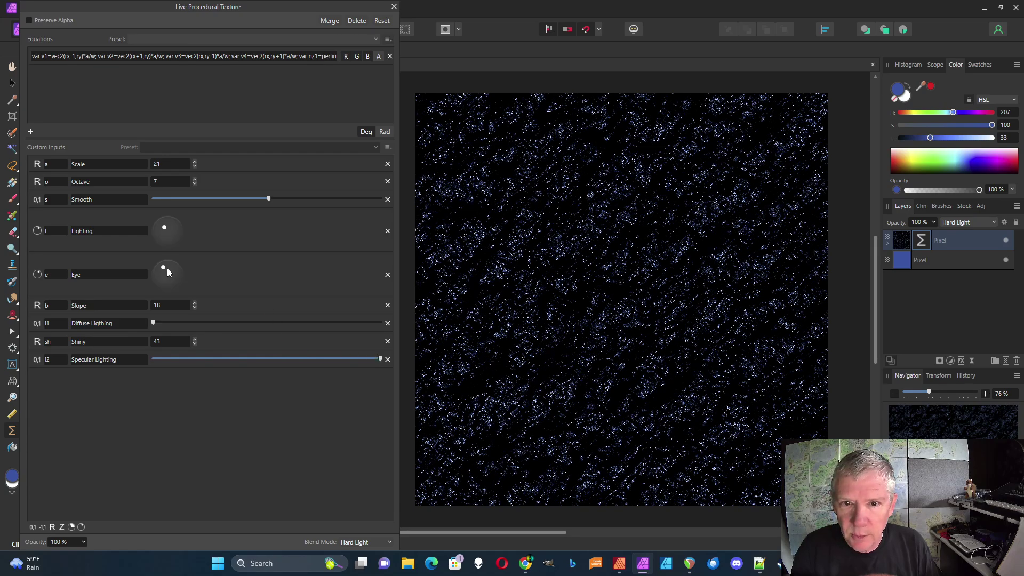
Step: Lower Smooth to about 40 percent and swing the Eye direction from the upper centre to the lower right of its dial
{"action": "left_click_drag", "start_coordinate": [164, 271], "coordinate": [168, 268]}
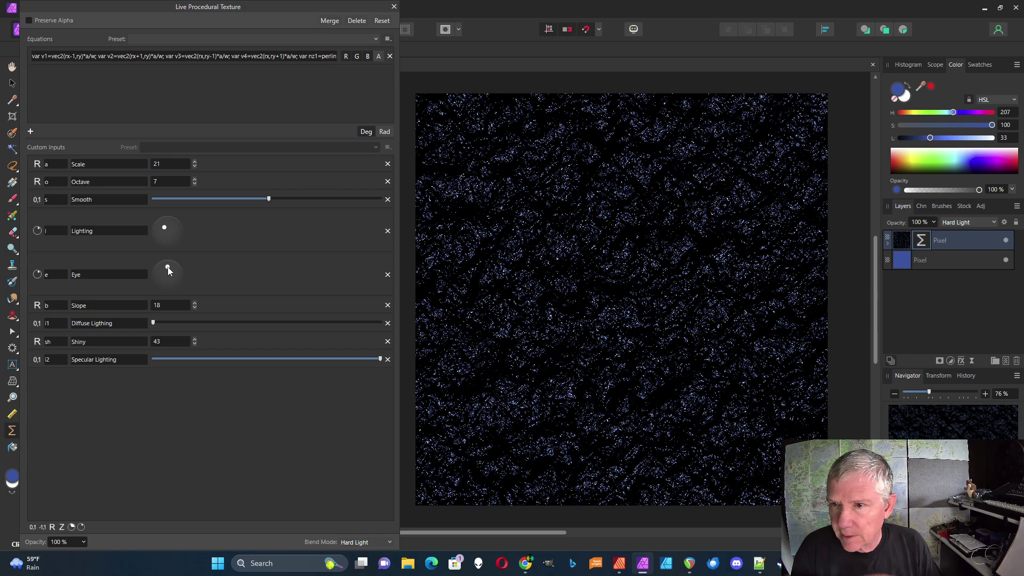
{"action": "left_click_drag", "start_coordinate": [269, 199], "coordinate": [242, 199]}
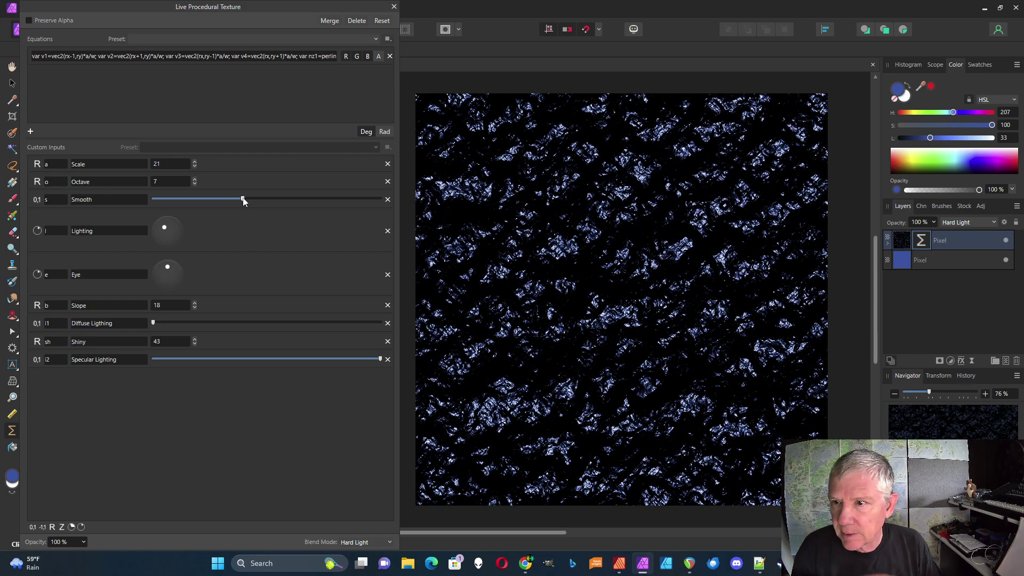
{"action": "left_click_drag", "start_coordinate": [168, 268], "coordinate": [176, 283]}
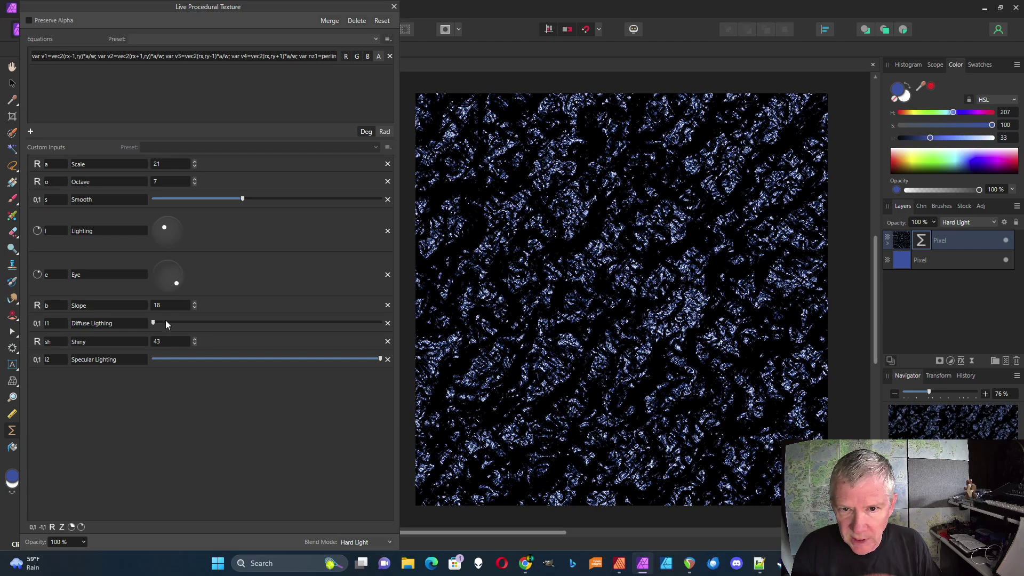
Step: Raise diffuse lighting to about a third and turn the Eye and Lighting directions toward the upper left of their dials
{"action": "left_click_drag", "start_coordinate": [153, 322], "coordinate": [230, 331]}
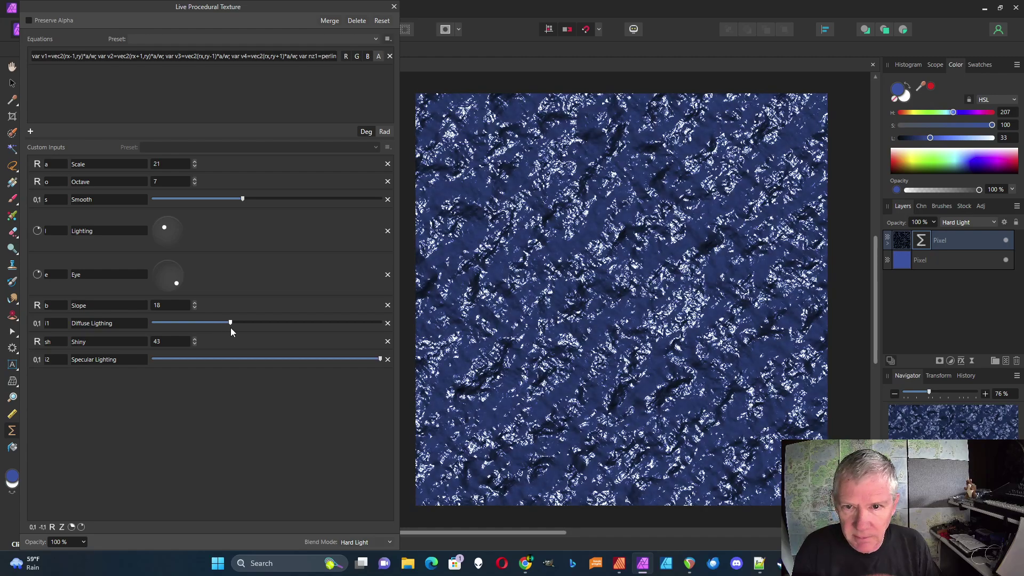
{"action": "left_click_drag", "start_coordinate": [180, 280], "coordinate": [168, 271]}
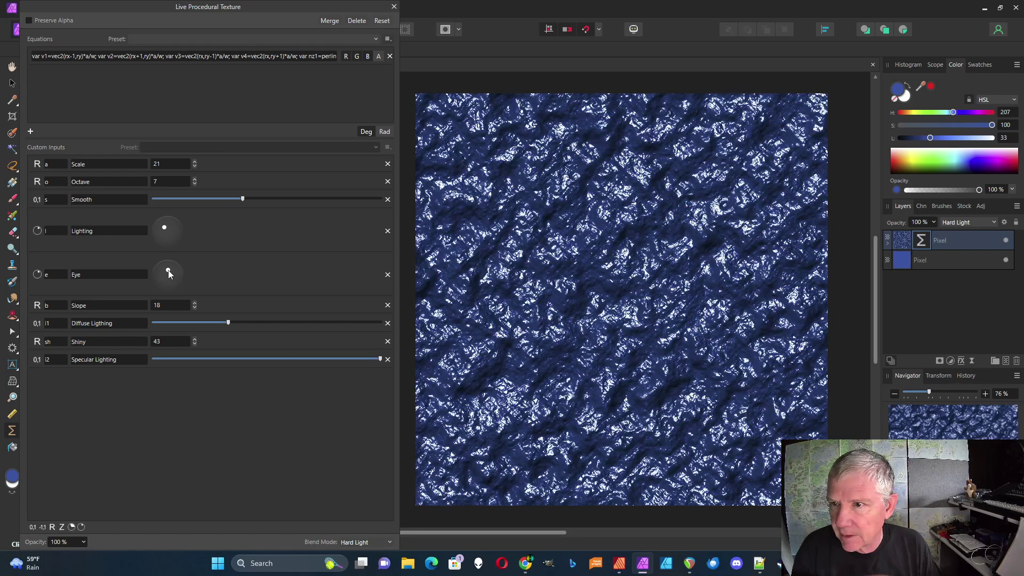
{"action": "mouse_move", "coordinate": [162, 228]}
{"action": "left_mouse_down"}
{"action": "mouse_move", "coordinate": [179, 237]}
{"action": "mouse_move", "coordinate": [161, 226]}
{"action": "left_mouse_up"}
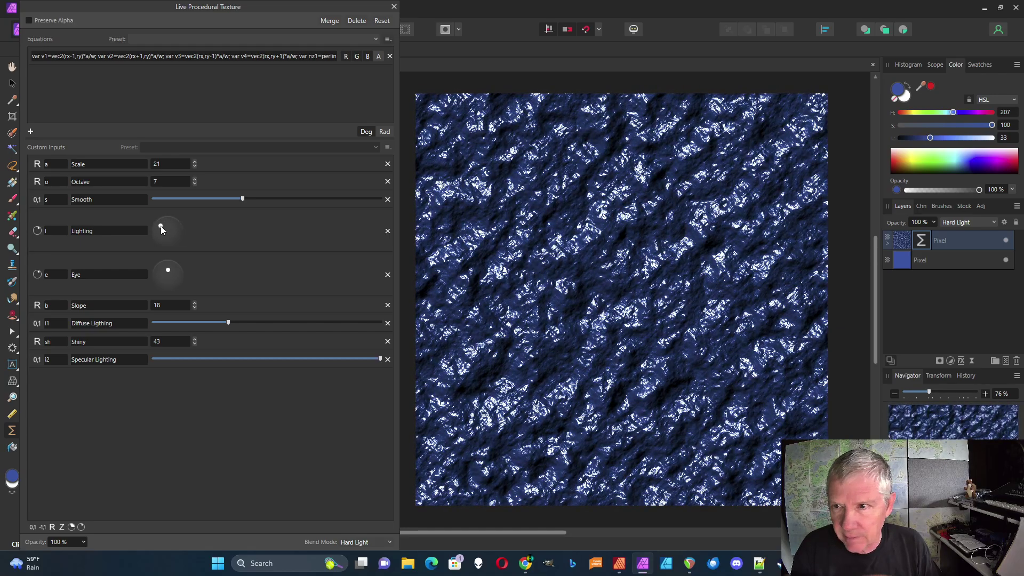
{"action": "mouse_move", "coordinate": [168, 269]}
{"action": "left_mouse_down"}
{"action": "mouse_move", "coordinate": [179, 282]}
{"action": "mouse_move", "coordinate": [164, 268]}
{"action": "left_mouse_up"}
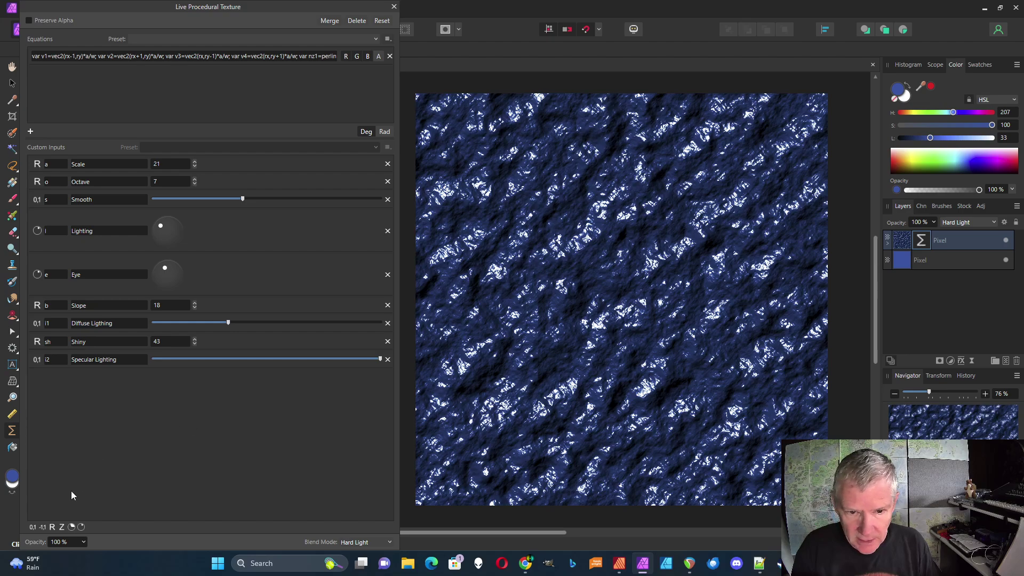
Step: Add a 0-to-1 range custom input named i3, described as Ambient
{"action": "left_click", "coordinate": [33, 526]}
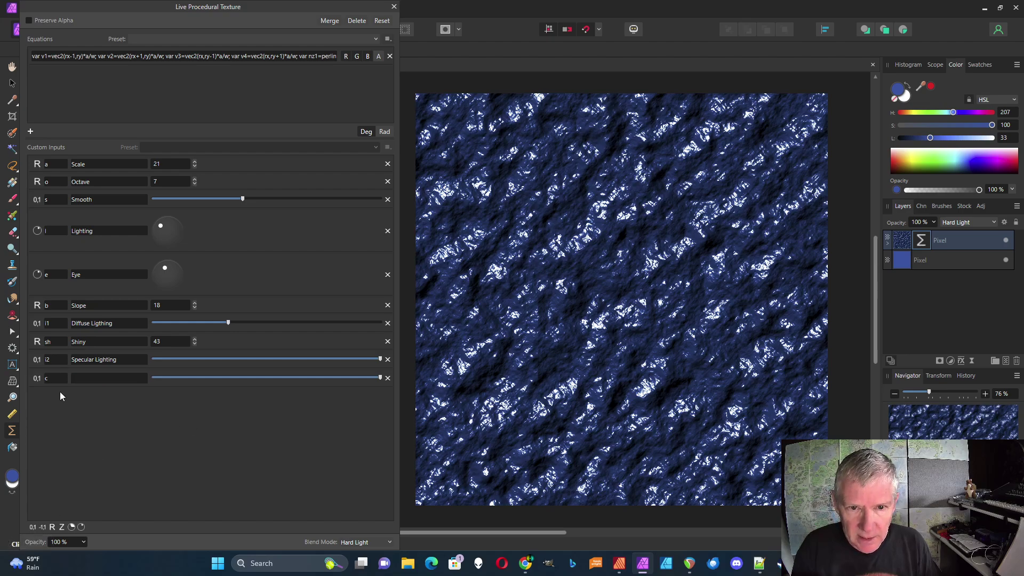
{"action": "type", "text": "i3"}
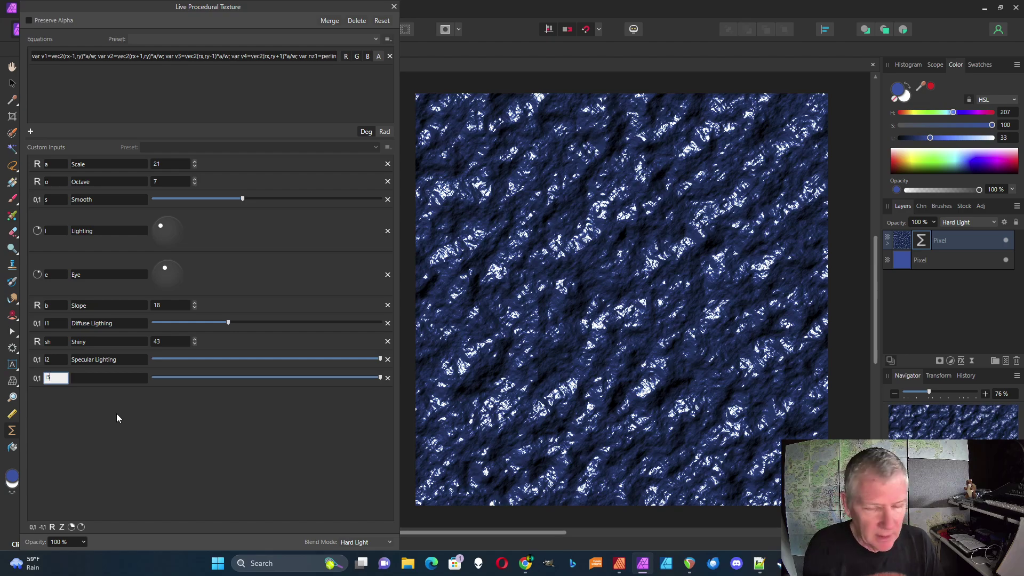
{"action": "left_click", "coordinate": [95, 380]}
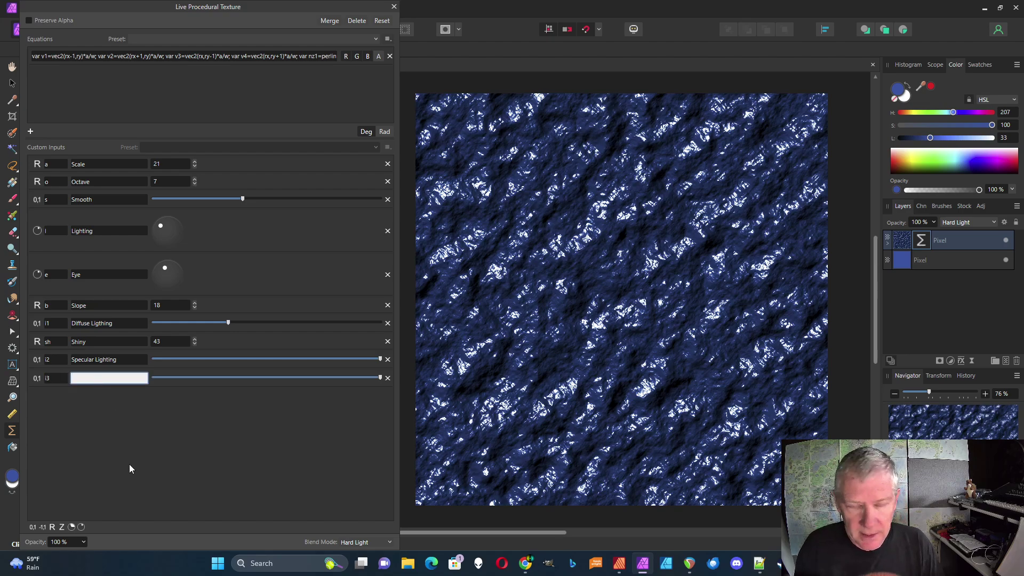
{"action": "type", "text": "Ambient"}
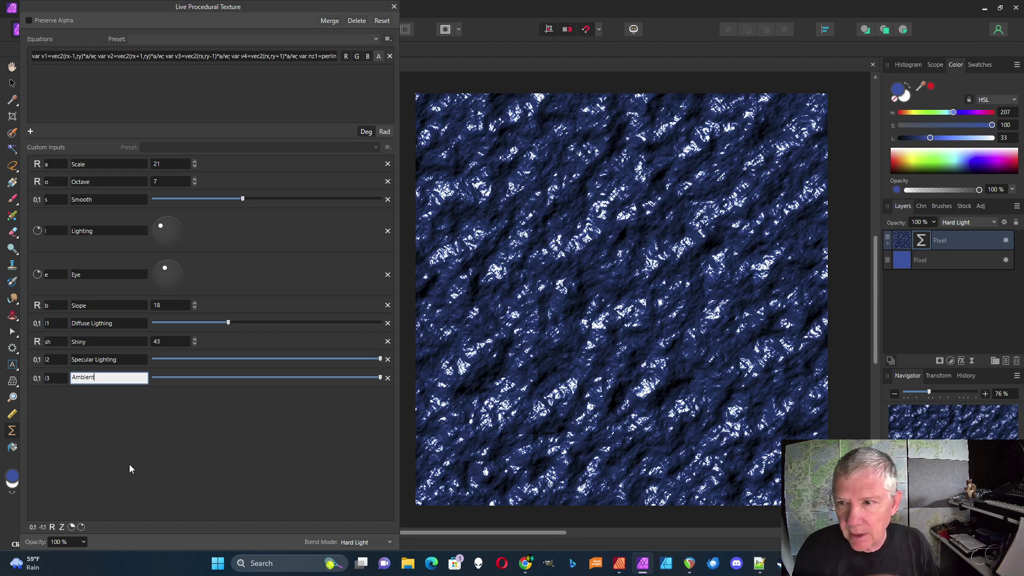
{"action": "key", "text": "Return"}
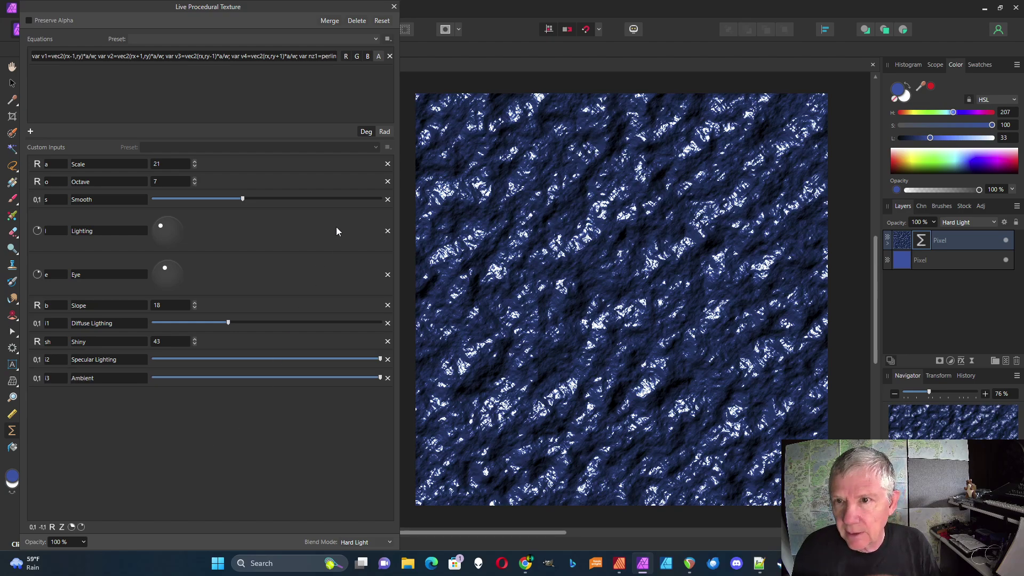
Step: Append +i3 to the end of the equation so the output becomes i1*dl+i2*sl+i3, apply it, and uncover the canvas
{"action": "left_click_drag", "start_coordinate": [405, 257], "coordinate": [1021, 164]}
{"action": "left_click", "coordinate": [924, 57]}
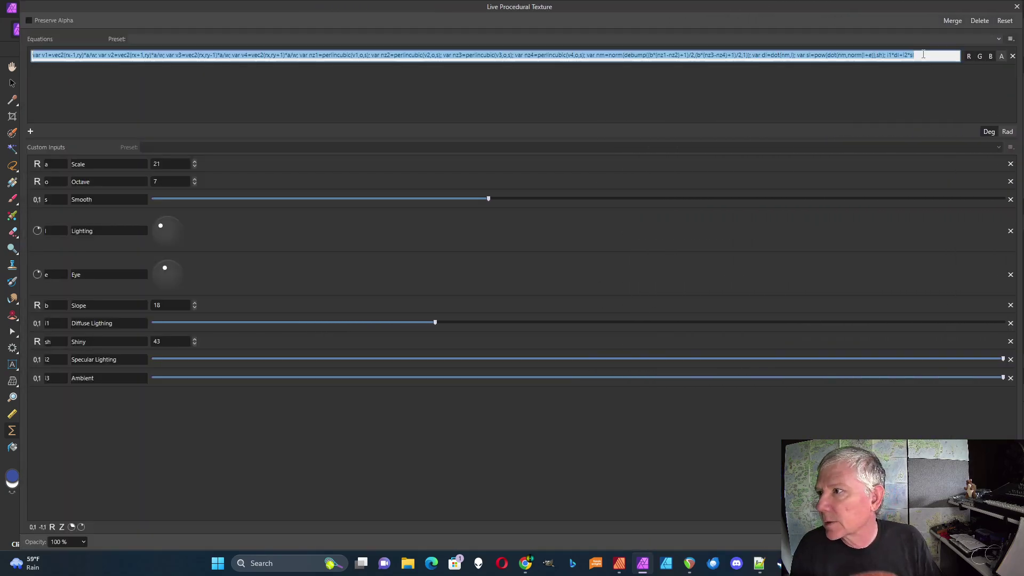
{"action": "type", "text": "+"}
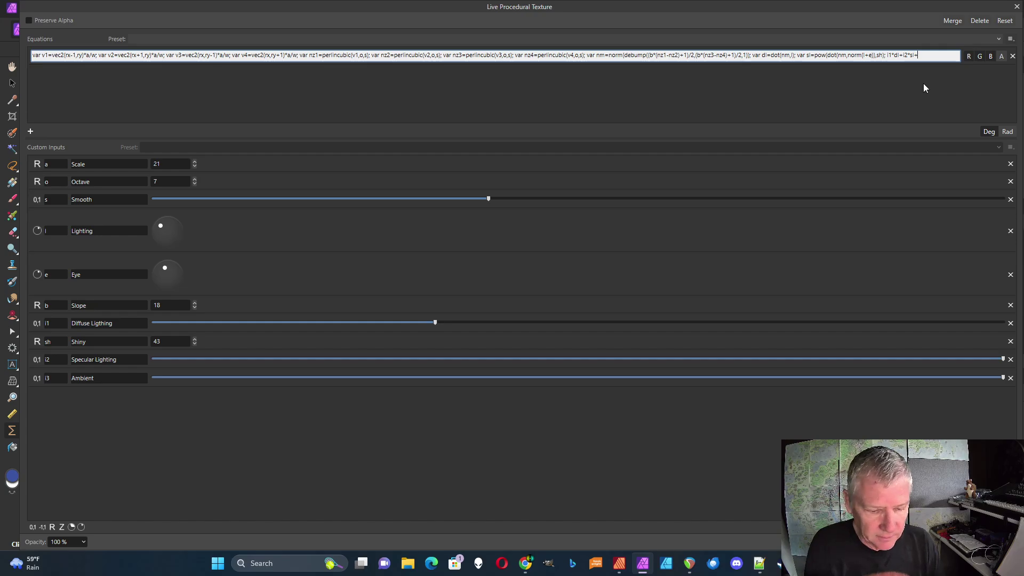
{"action": "type", "text": "i3"}
{"action": "key", "text": "Return"}
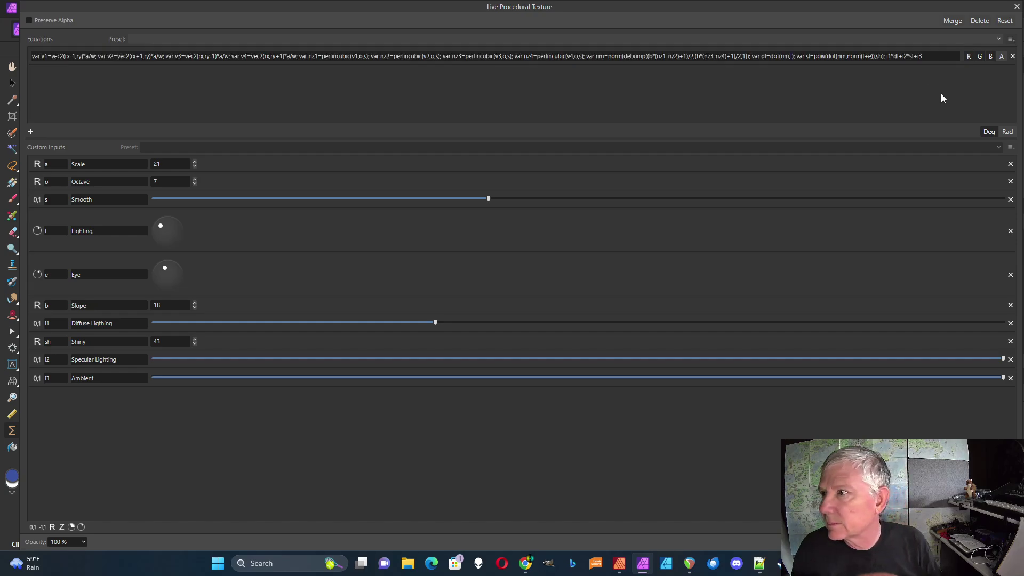
{"action": "left_click_drag", "start_coordinate": [1019, 114], "coordinate": [354, 147]}
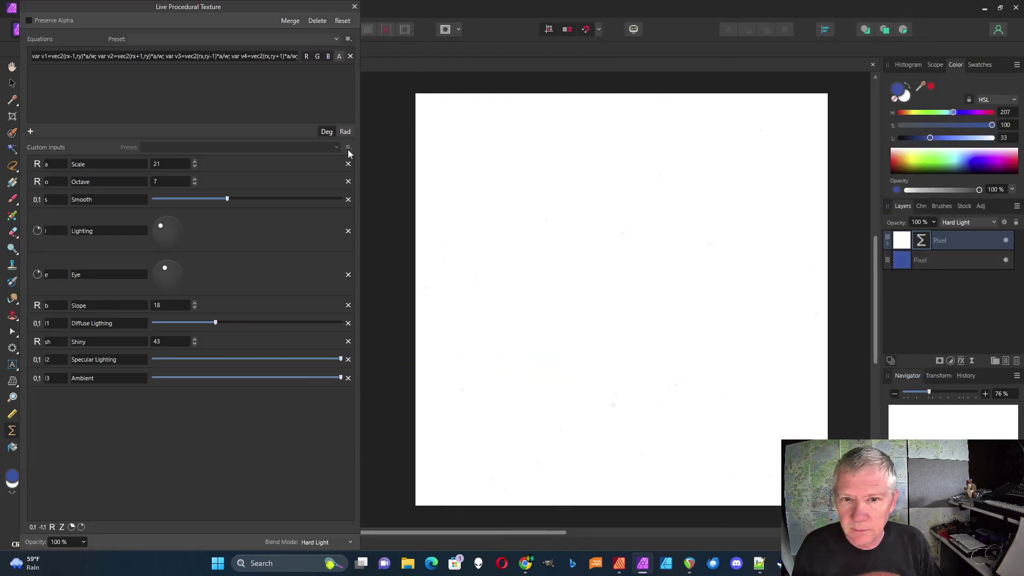
Step: Isolate the ambient term by lowering Ambient to about 30 percent and setting specular and diffuse lighting to zero
{"action": "left_click_drag", "start_coordinate": [342, 378], "coordinate": [201, 382]}
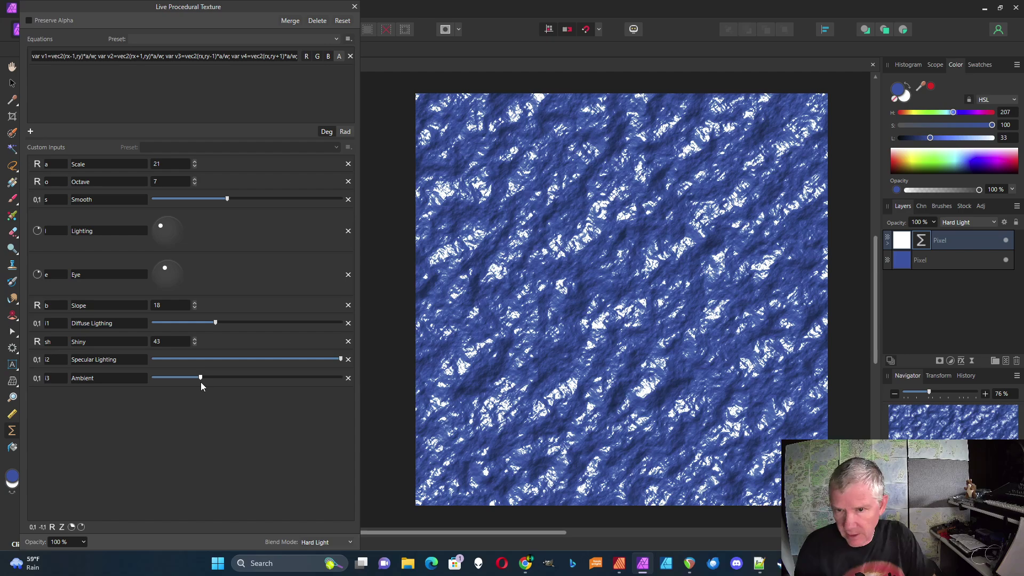
{"action": "left_click_drag", "start_coordinate": [340, 359], "coordinate": [123, 363]}
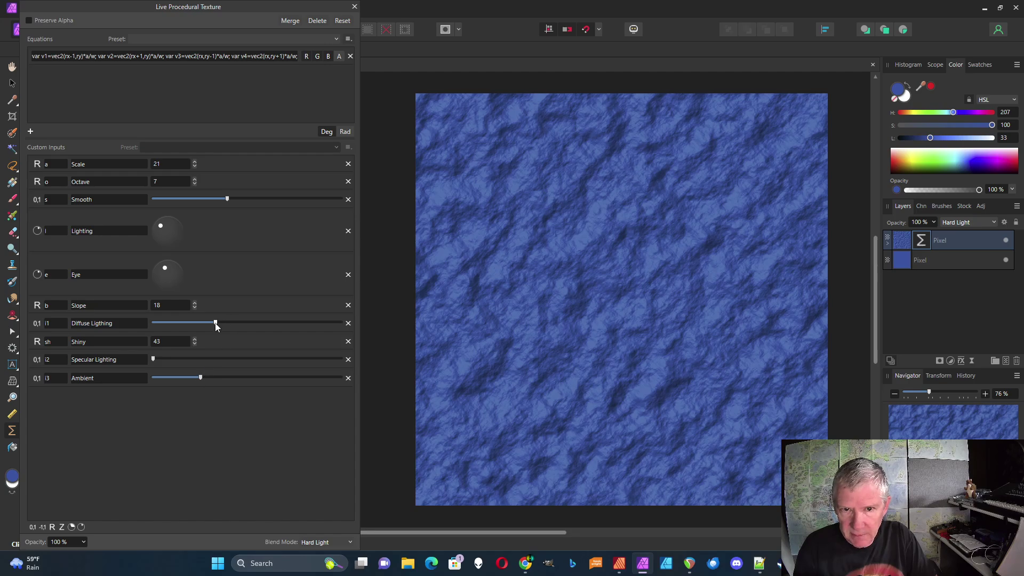
{"action": "left_click_drag", "start_coordinate": [215, 323], "coordinate": [112, 331]}
{"action": "mouse_move", "coordinate": [200, 379]}
{"action": "left_mouse_down"}
{"action": "mouse_move", "coordinate": [239, 380]}
{"action": "mouse_move", "coordinate": [195, 379]}
{"action": "mouse_move", "coordinate": [210, 380]}
{"action": "left_mouse_up"}
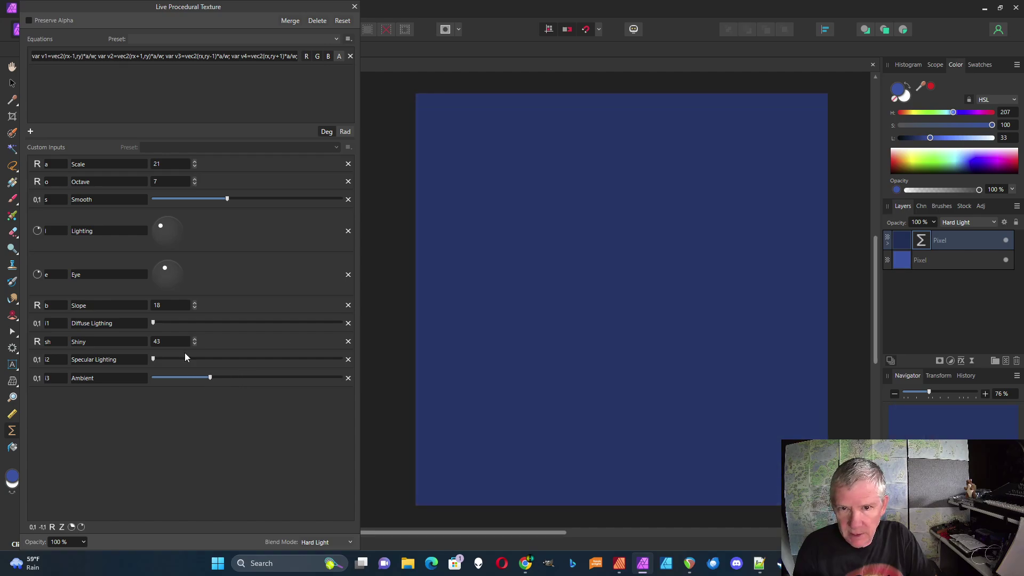
Step: Balance the three lighting terms with diffuse and specular at just over a third each and Ambient at just over a fifth
{"action": "left_click_drag", "start_coordinate": [154, 323], "coordinate": [201, 323]}
{"action": "left_click_drag", "start_coordinate": [153, 359], "coordinate": [129, 377]}
{"action": "left_click_drag", "start_coordinate": [202, 323], "coordinate": [243, 323]}
{"action": "left_click_drag", "start_coordinate": [211, 361], "coordinate": [194, 378]}
{"action": "left_click_drag", "start_coordinate": [243, 323], "coordinate": [221, 323]}
Step: Set the Slope input to 7 and raise Specular Lighting to about half
{"action": "left_click", "coordinate": [195, 307]}
{"action": "left_click_drag", "start_coordinate": [195, 307], "coordinate": [194, 308]}
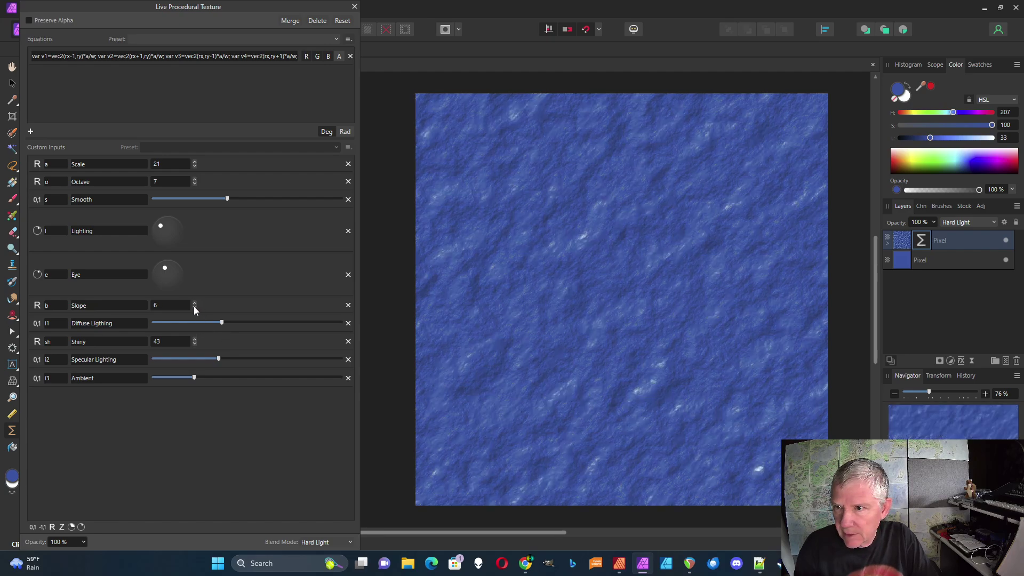
{"action": "left_click", "coordinate": [194, 307]}
{"action": "left_click", "coordinate": [194, 302]}
{"action": "left_click_drag", "start_coordinate": [221, 361], "coordinate": [240, 363]}
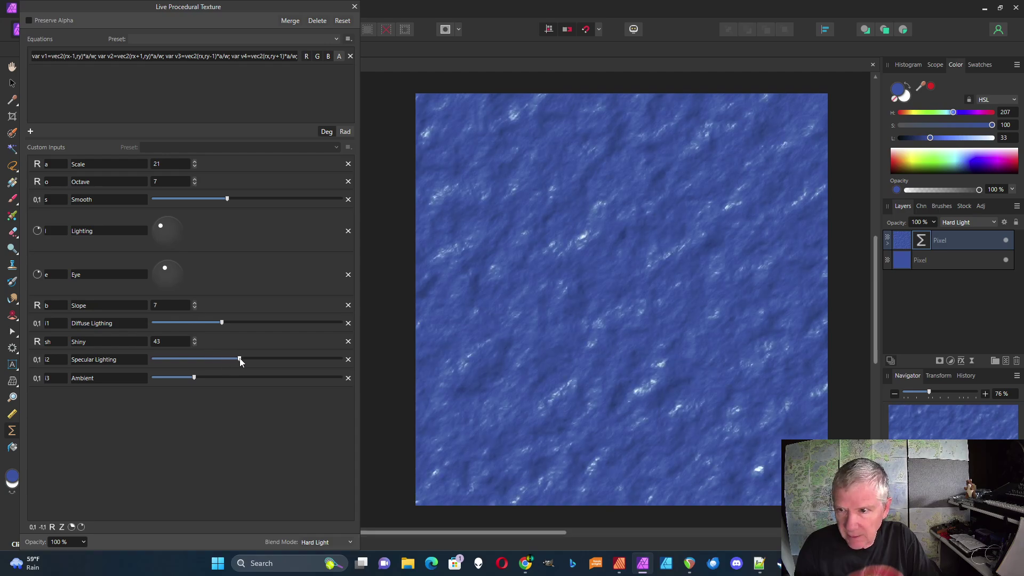
Step: Set Shiny to 5 and rebalance the lighting with Ambient at about 10 percent, diffuse at about 40 percent and specular at about half
{"action": "left_click", "coordinate": [194, 344]}
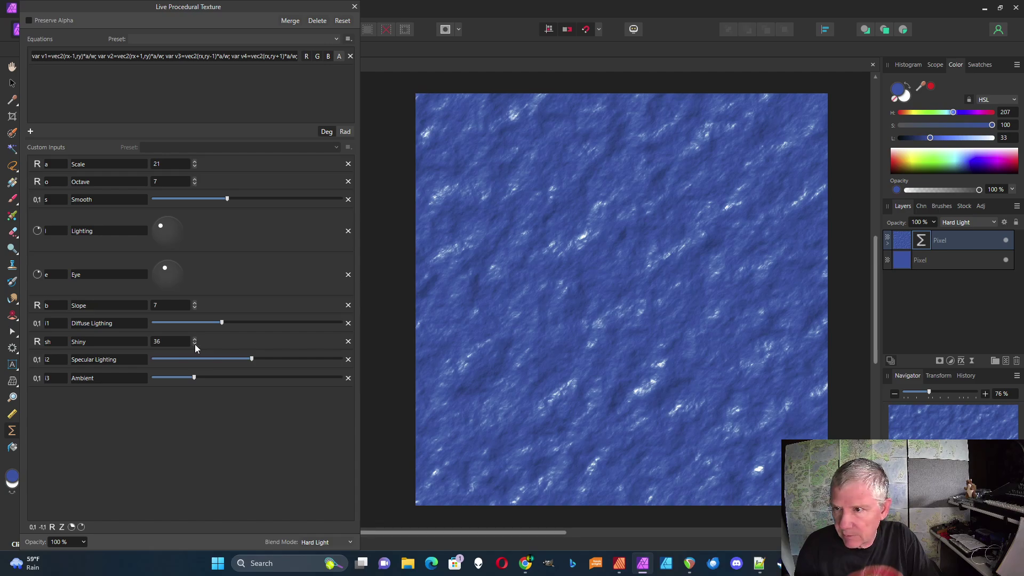
{"action": "left_click", "coordinate": [194, 344]}
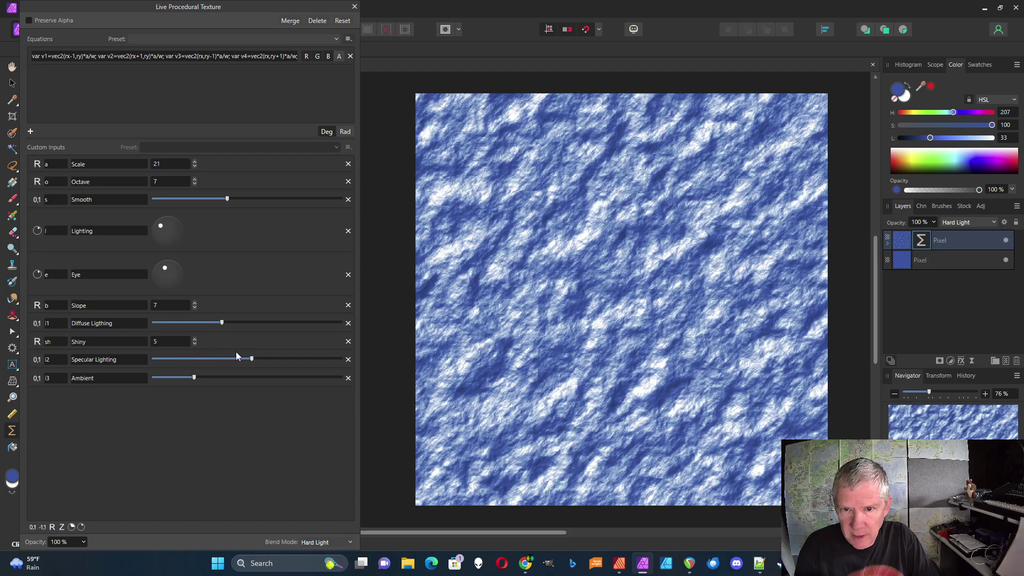
{"action": "left_click_drag", "start_coordinate": [252, 359], "coordinate": [173, 378]}
{"action": "left_click_drag", "start_coordinate": [222, 323], "coordinate": [249, 359]}
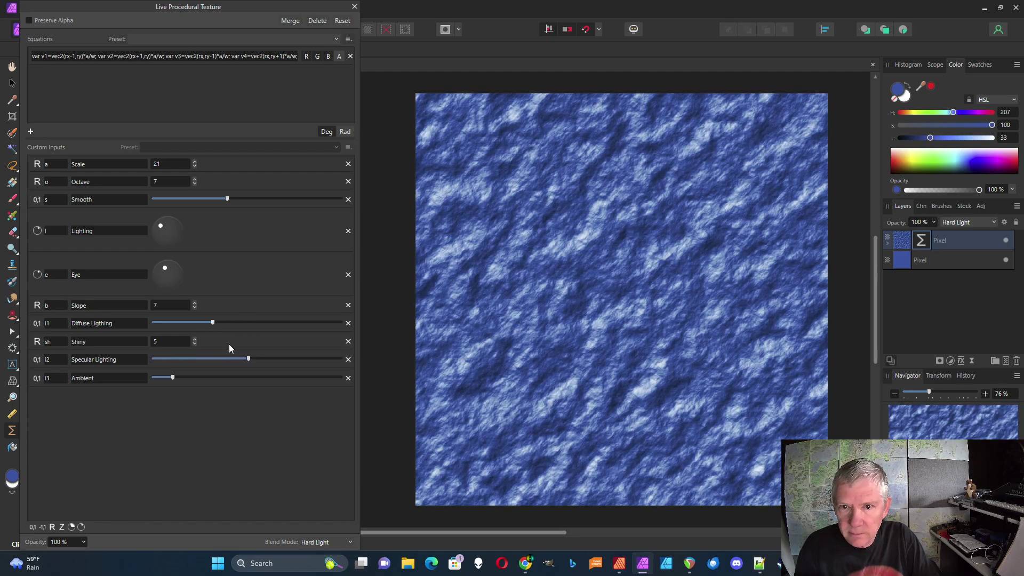
{"action": "left_click_drag", "start_coordinate": [213, 325], "coordinate": [228, 322]}
{"action": "mouse_move", "coordinate": [171, 380]}
{"action": "left_mouse_down"}
{"action": "mouse_move", "coordinate": [189, 378]}
{"action": "mouse_move", "coordinate": [172, 380]}
{"action": "left_mouse_up"}
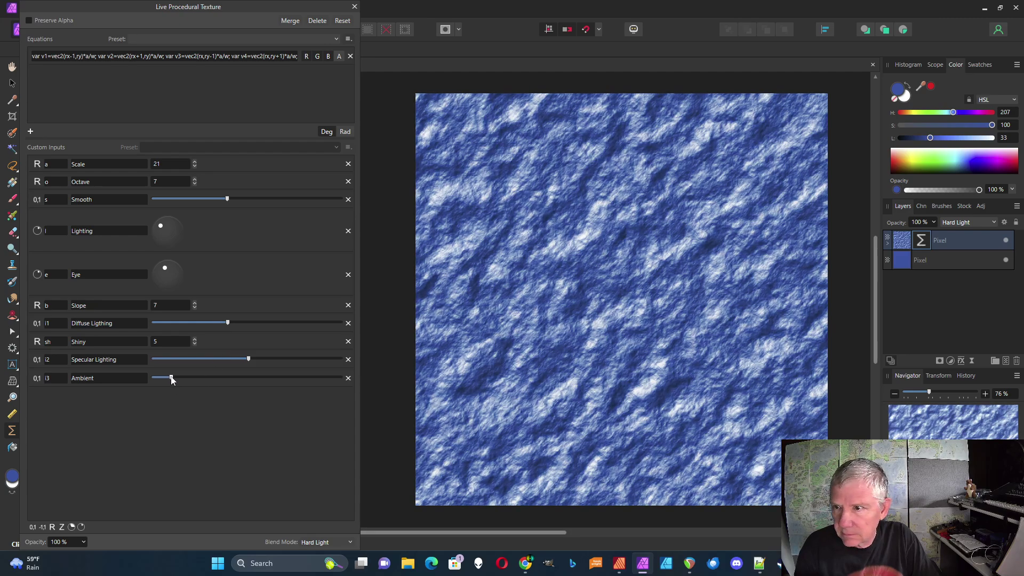